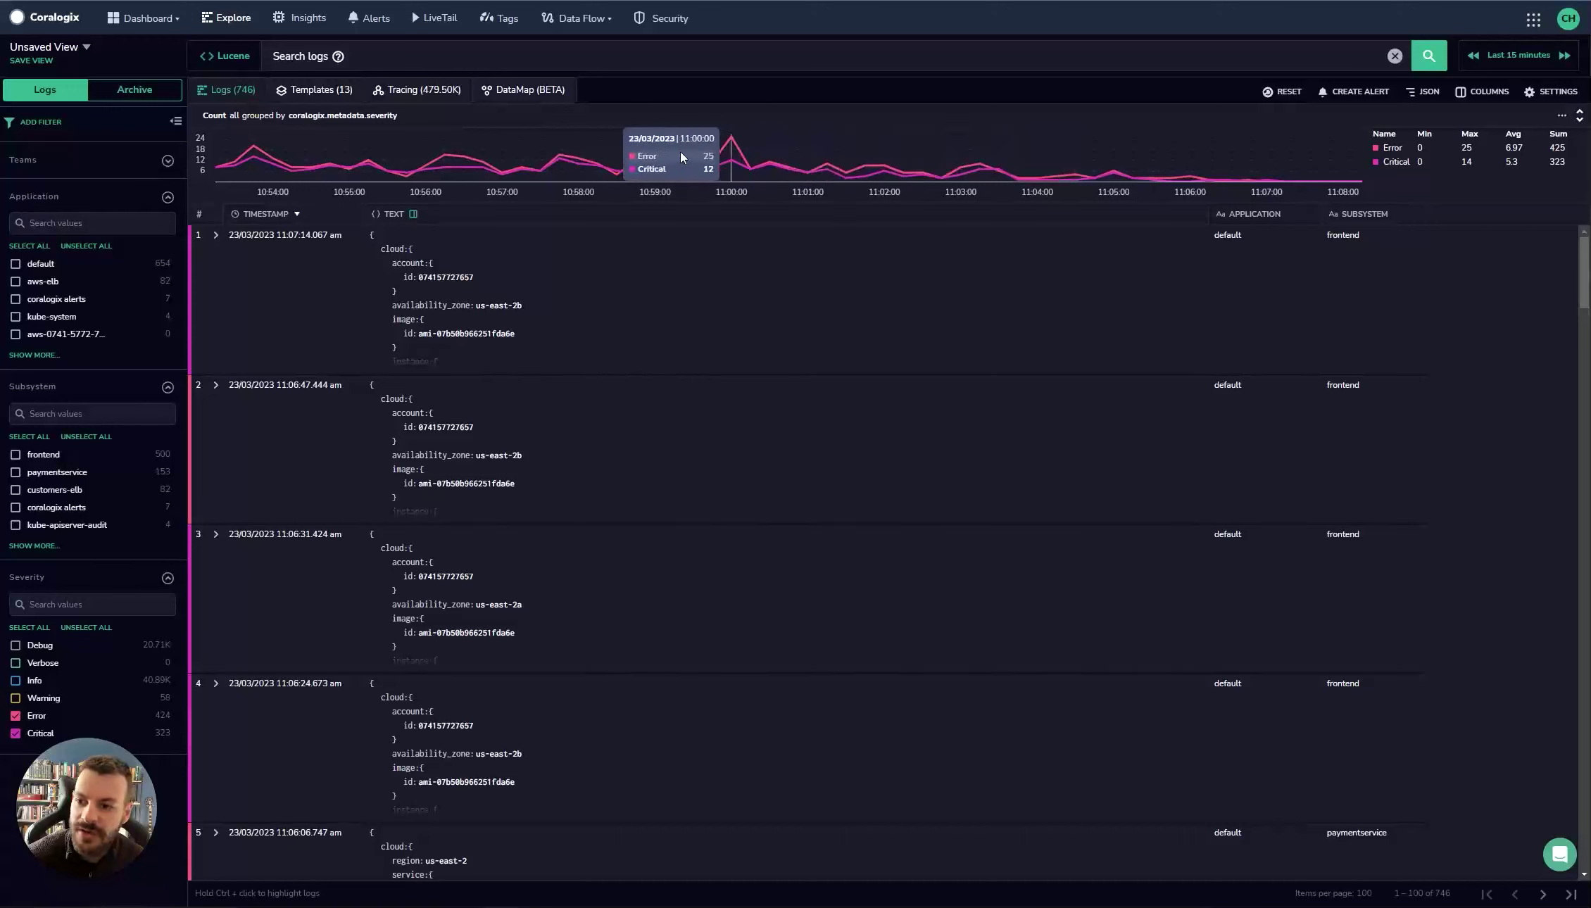
Step: Narrow the log time range to the spike from 10:59:15 to 11:01:23 on 23/03/2023 and show the results as templates
left_click_drag(673, 152, 837, 155)
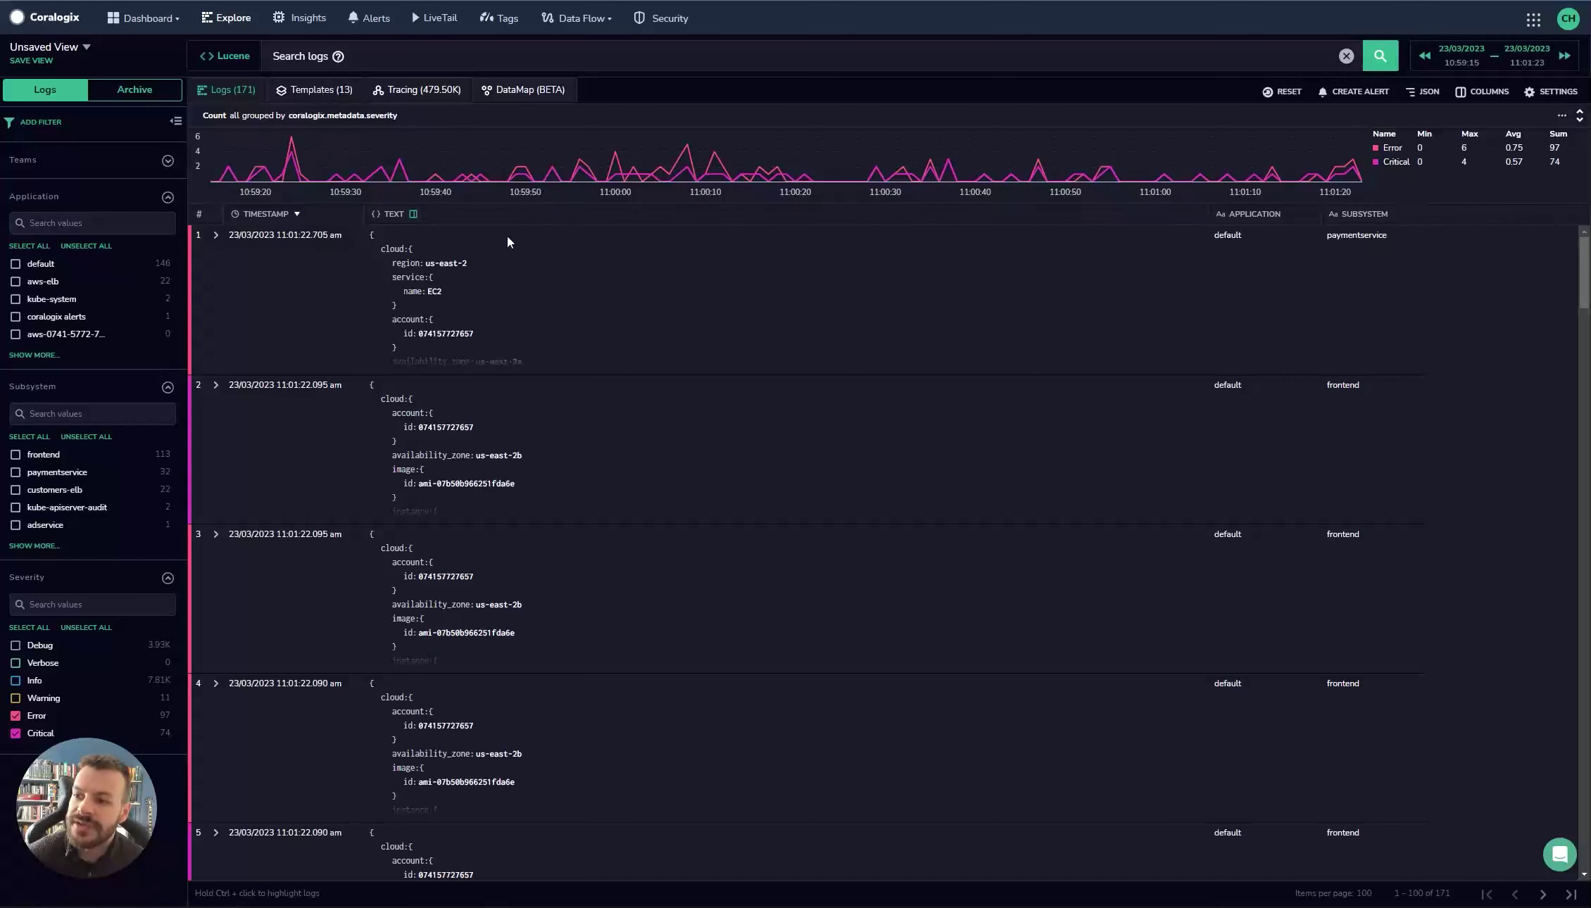
left_click(320, 91)
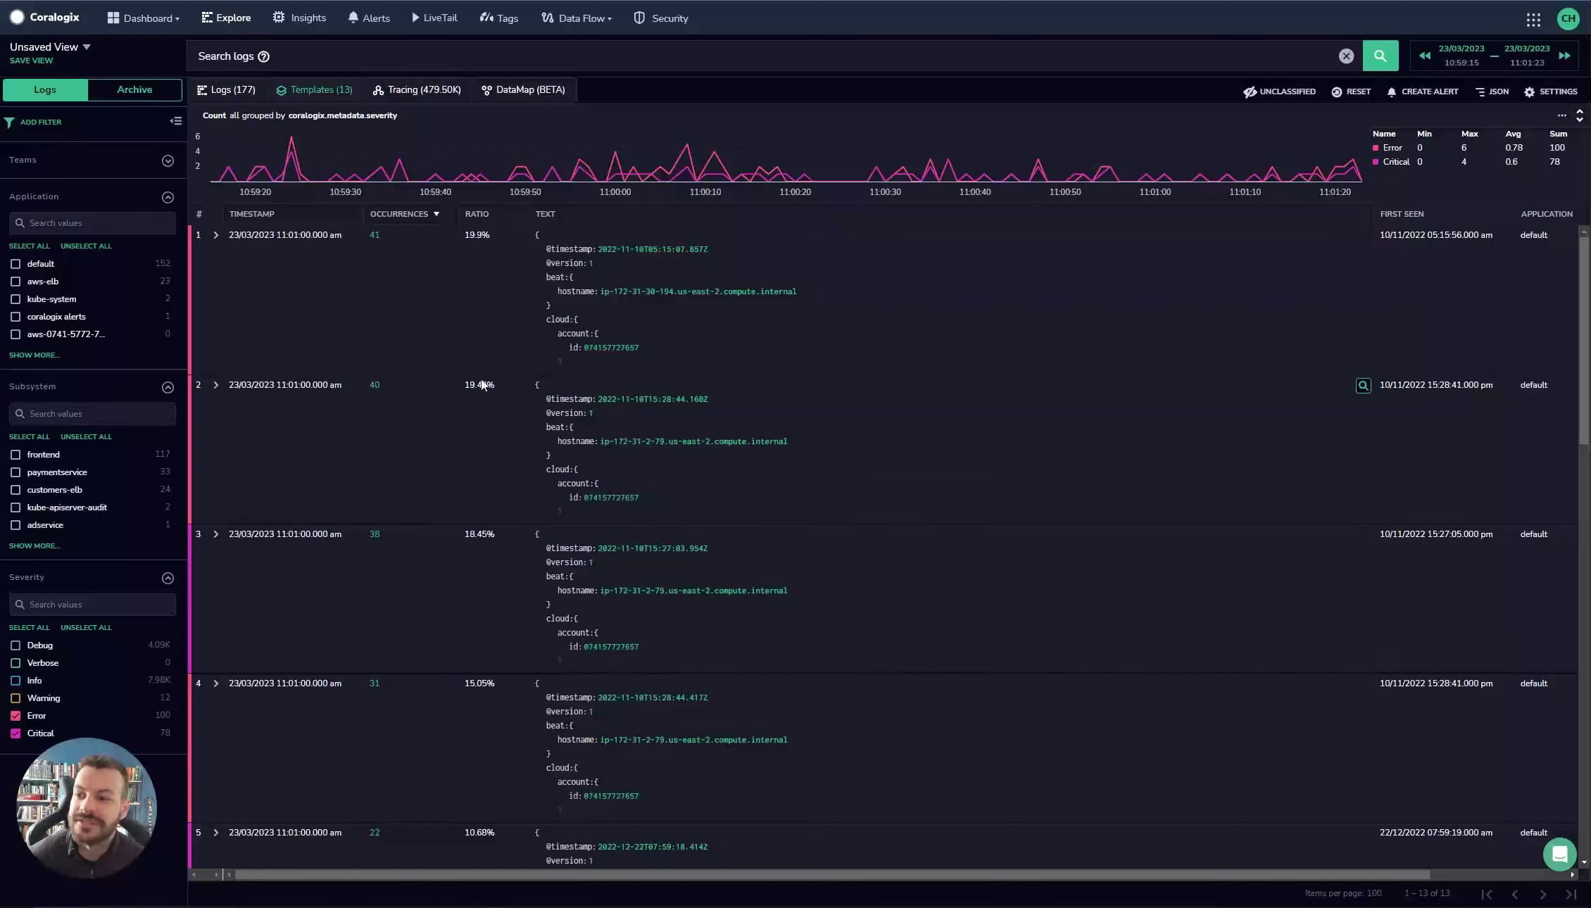
Step: Read the full text of the most frequent template and check its occurrences graph against the normal amount
left_click(215, 235)
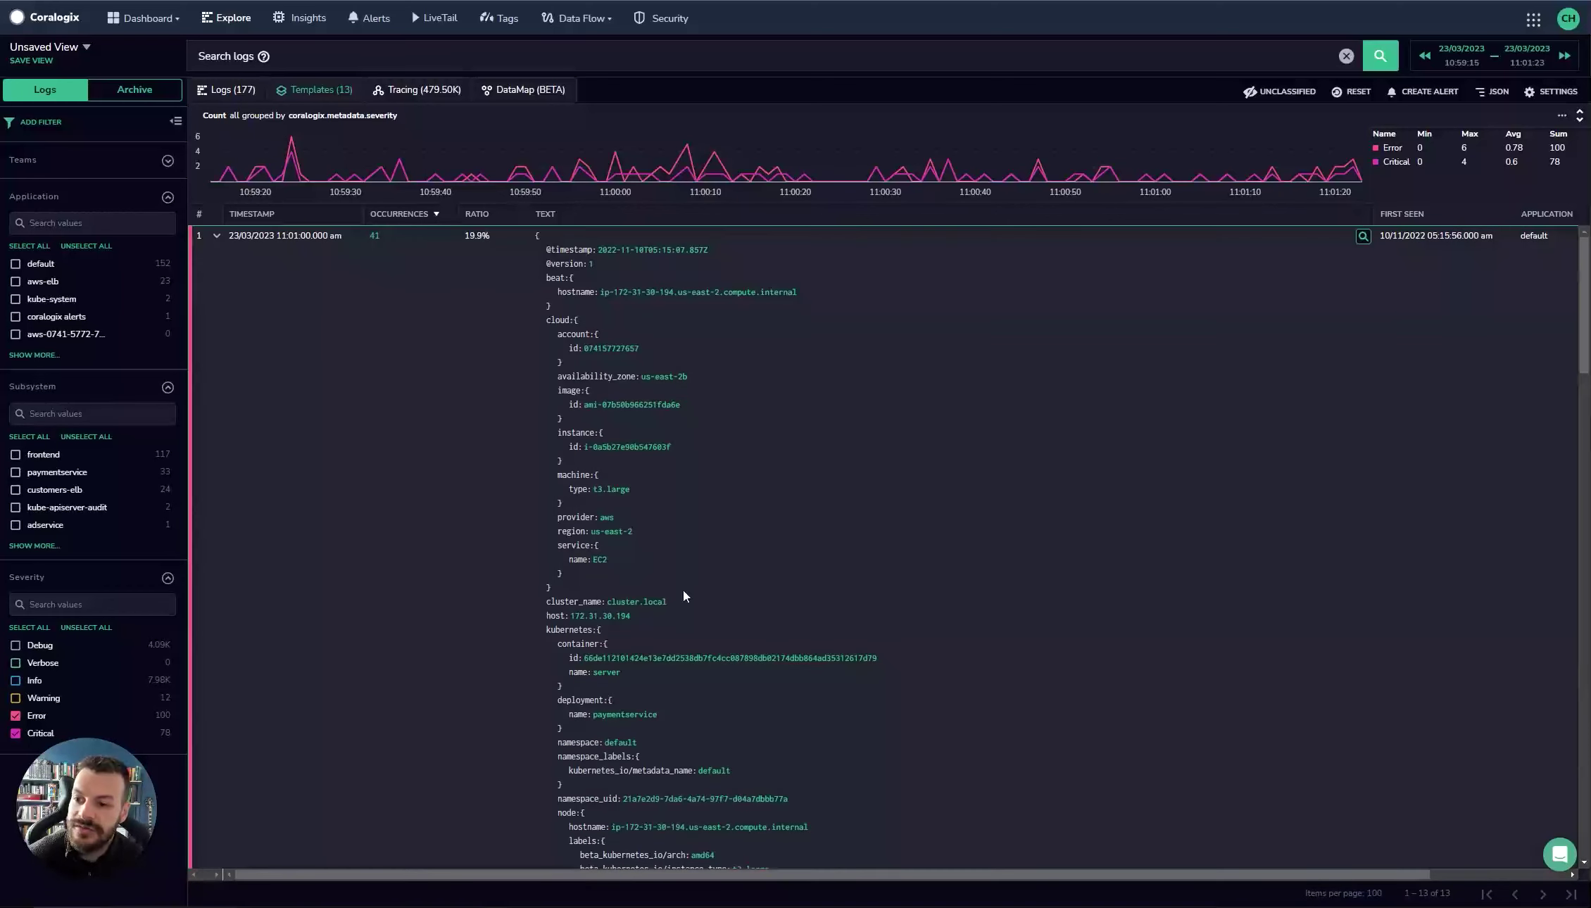
scroll(618, 426, "down", 4)
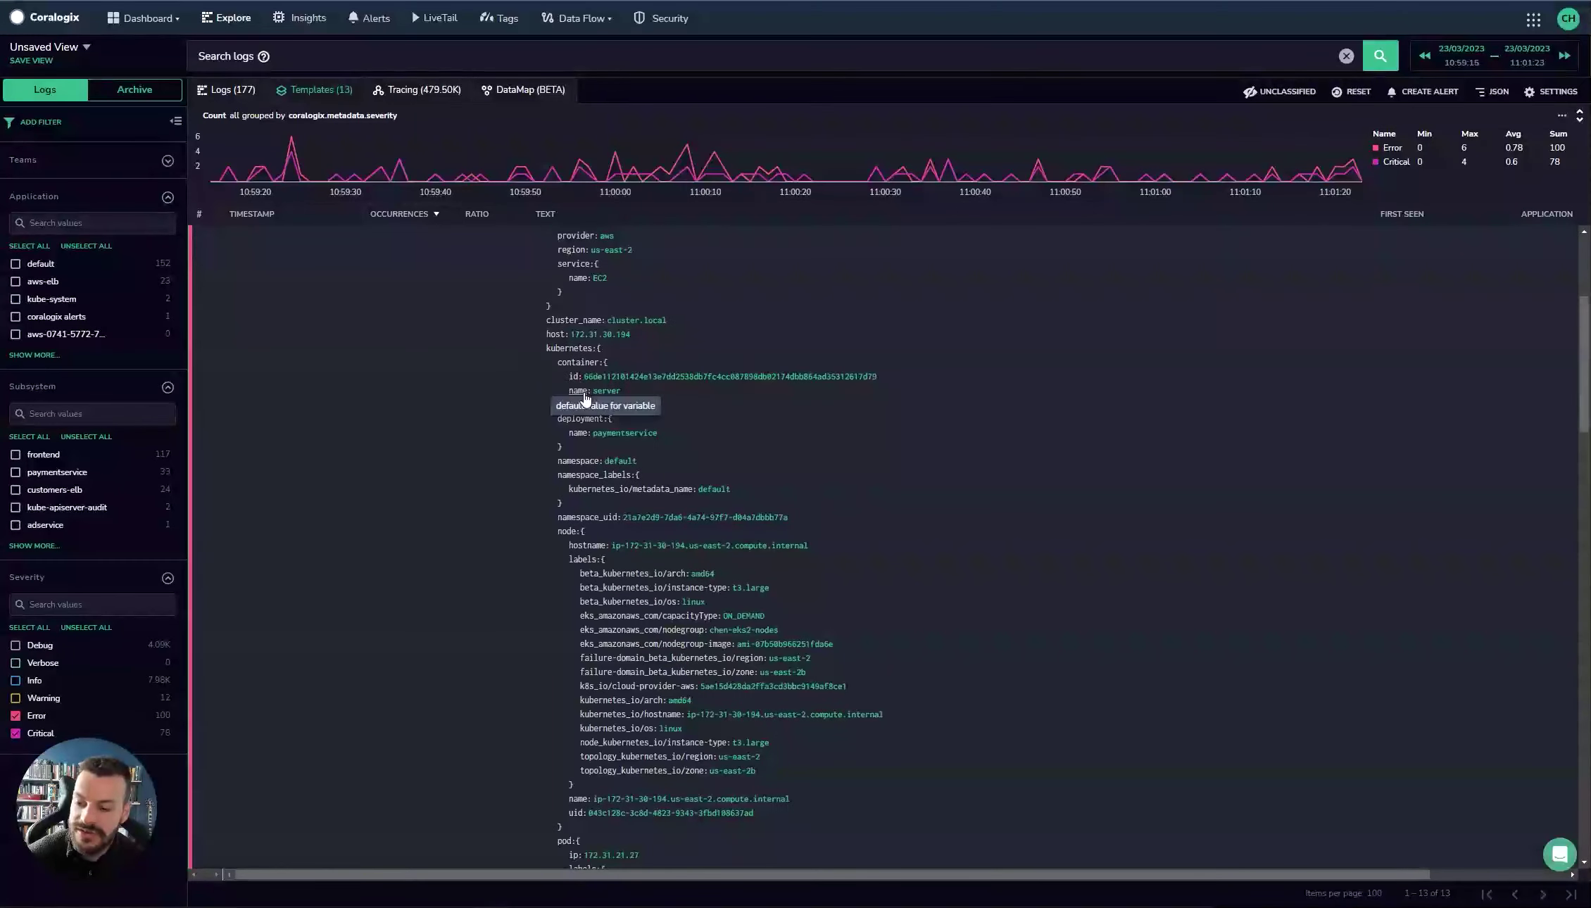
scroll(600, 434, "down", 8)
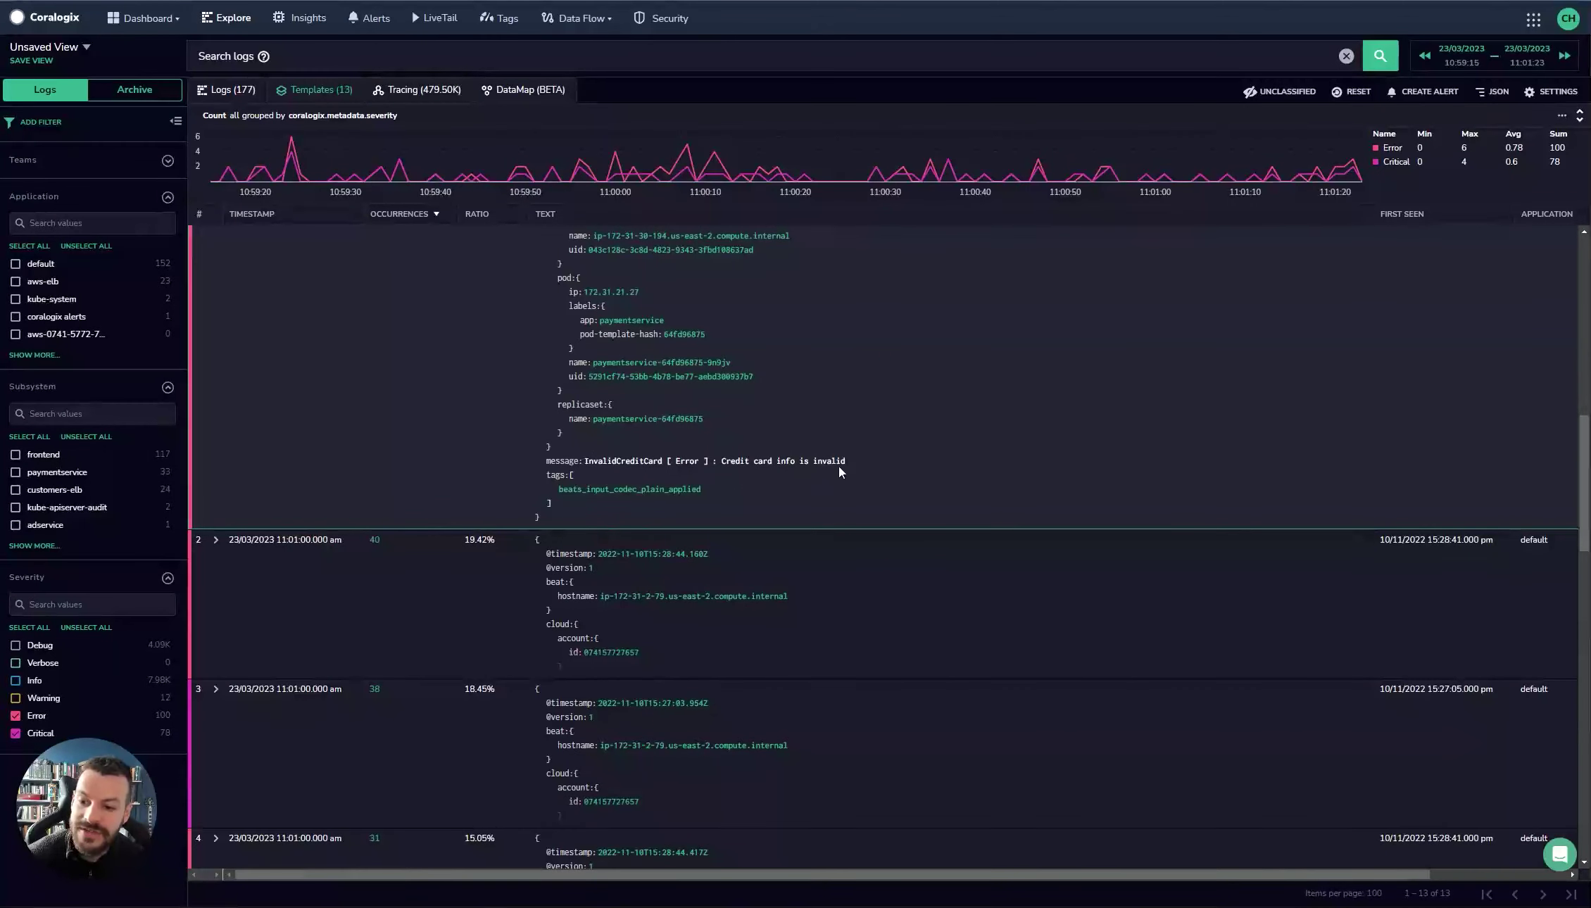
scroll(745, 474, "up", 12)
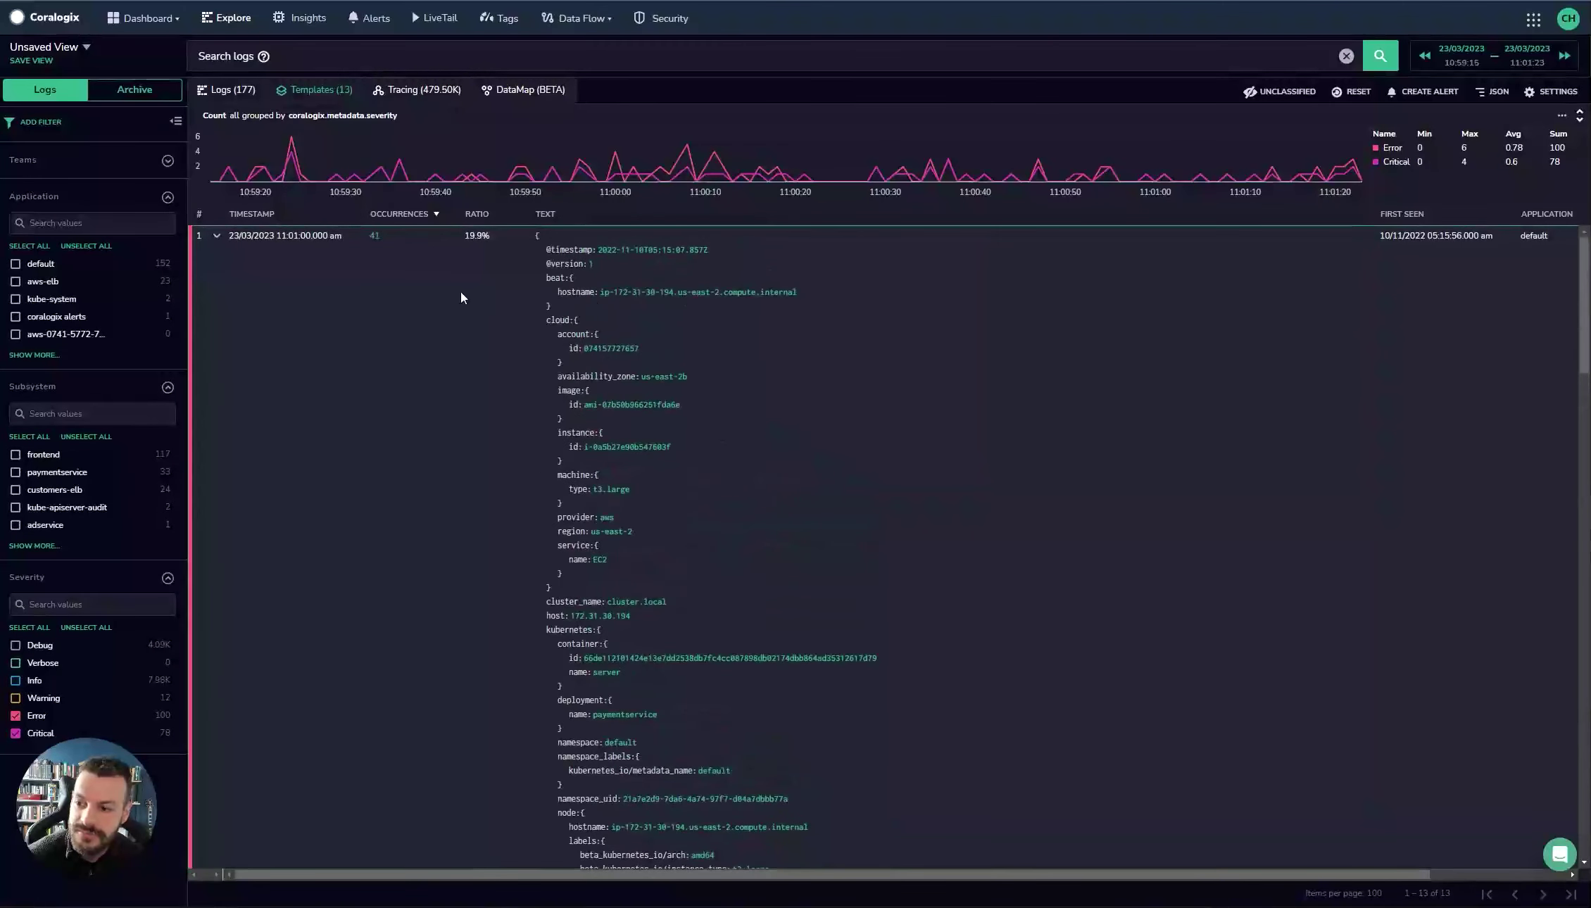
left_click(217, 237)
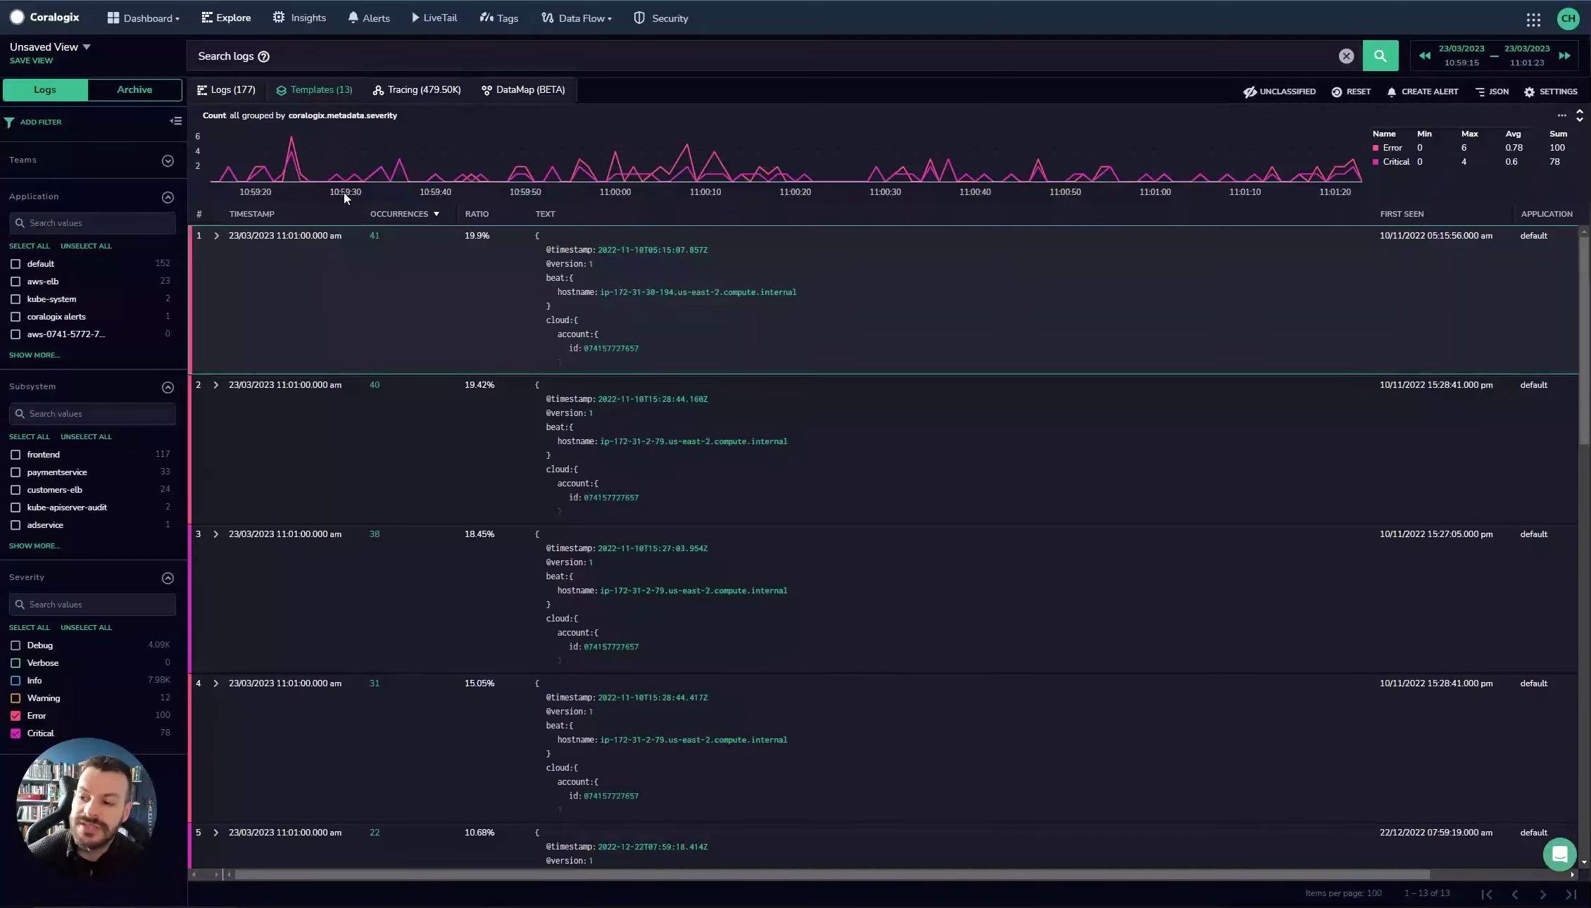
left_click(373, 236)
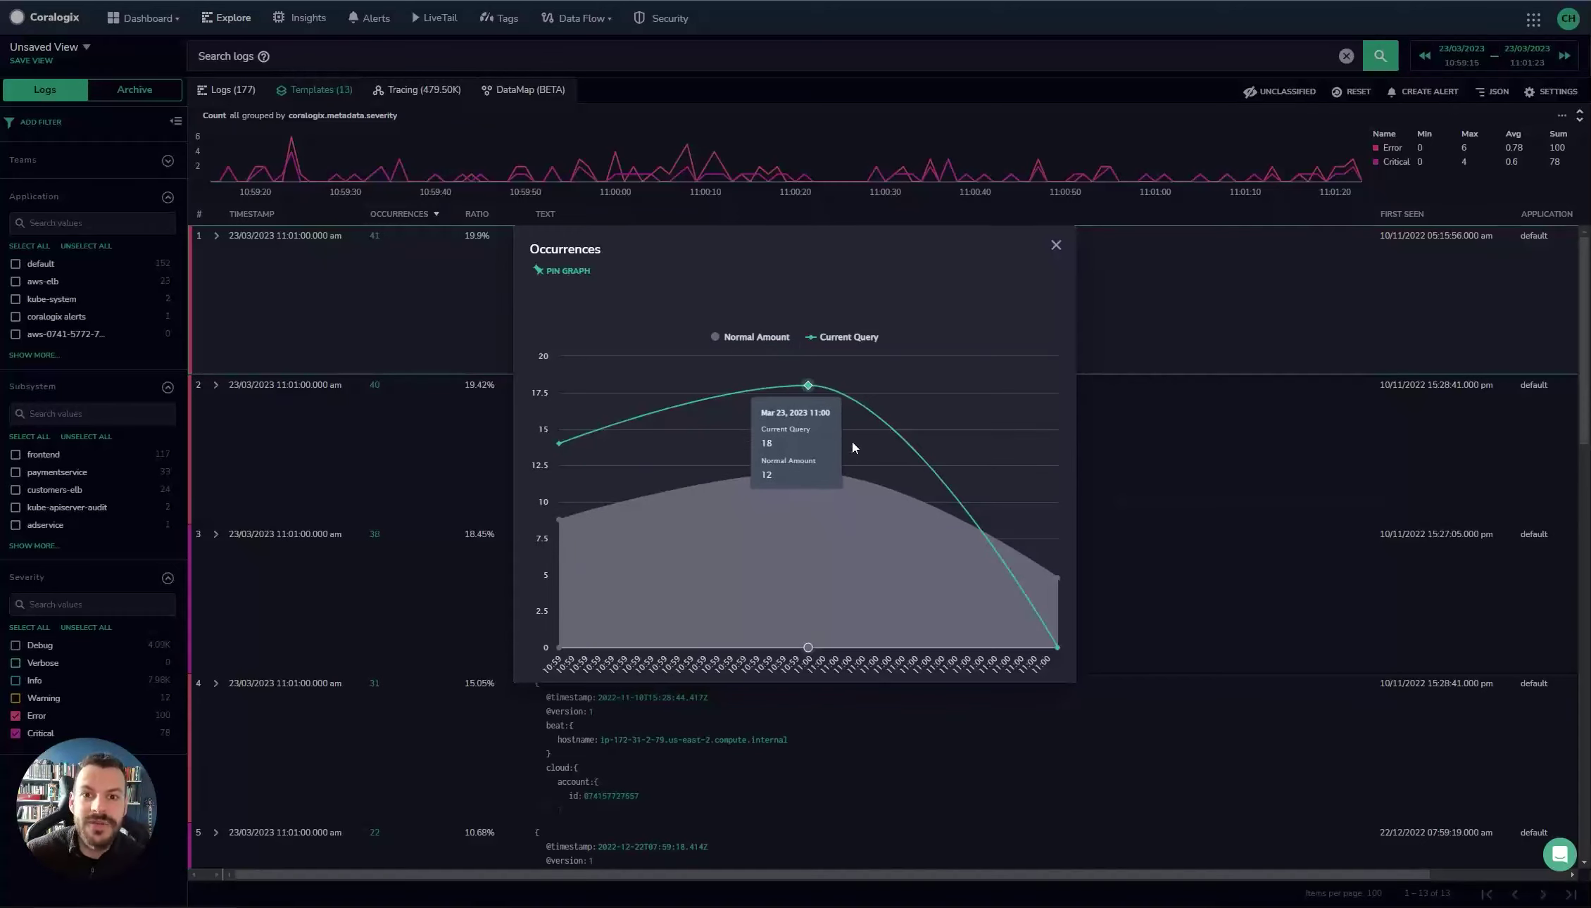
left_click(1056, 245)
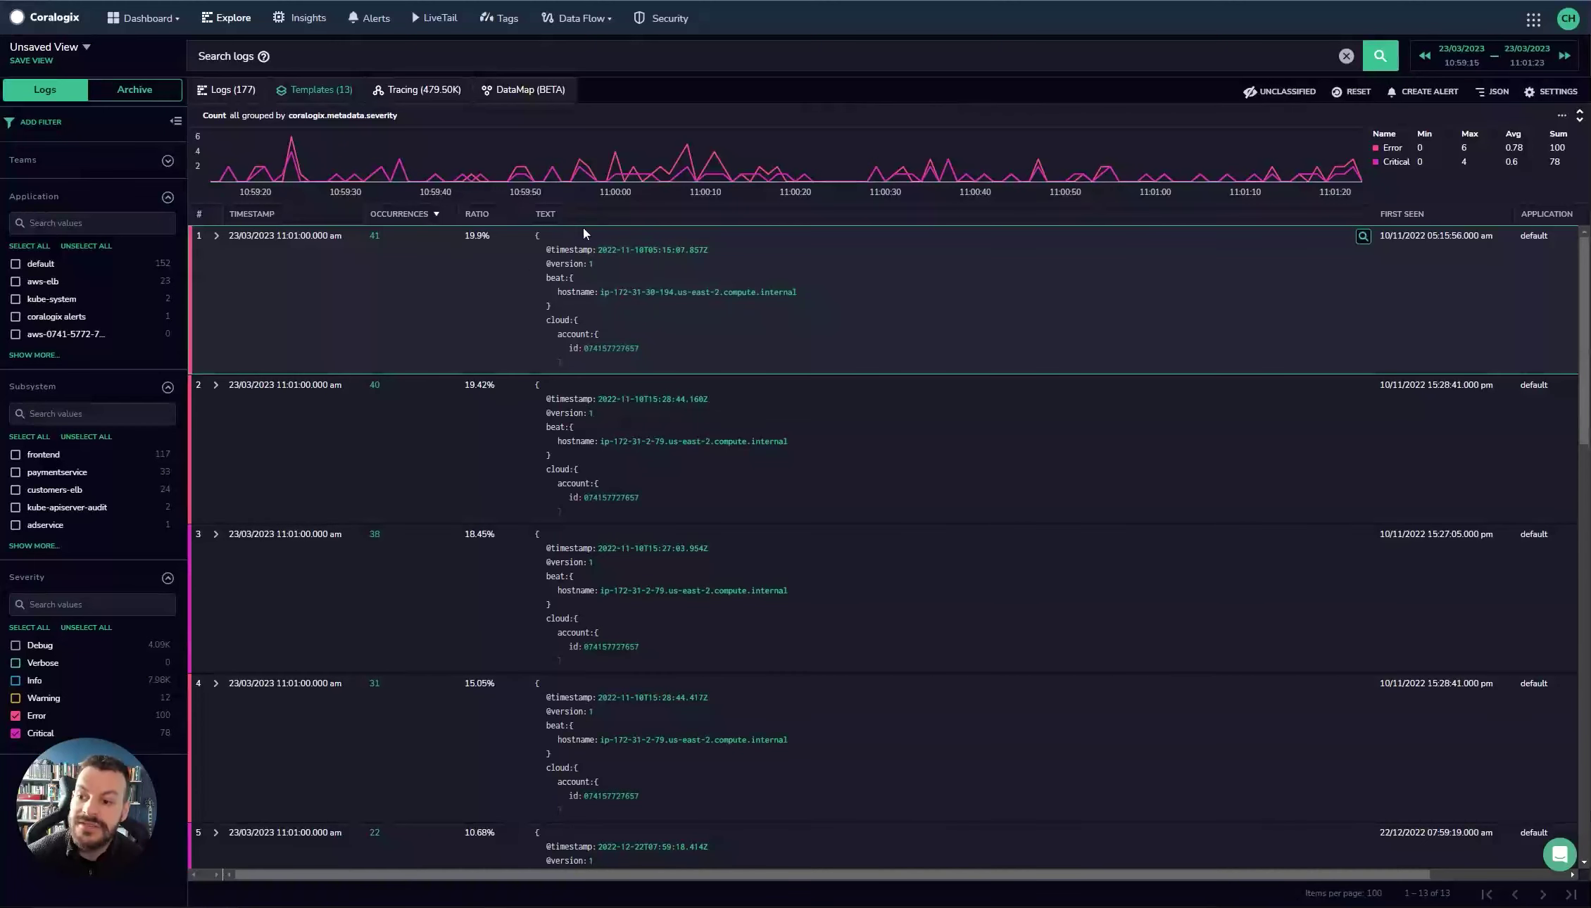
Step: Expand the first template and view the value distribution of its node's topology_kubernetes_io/zone label
left_click(216, 237)
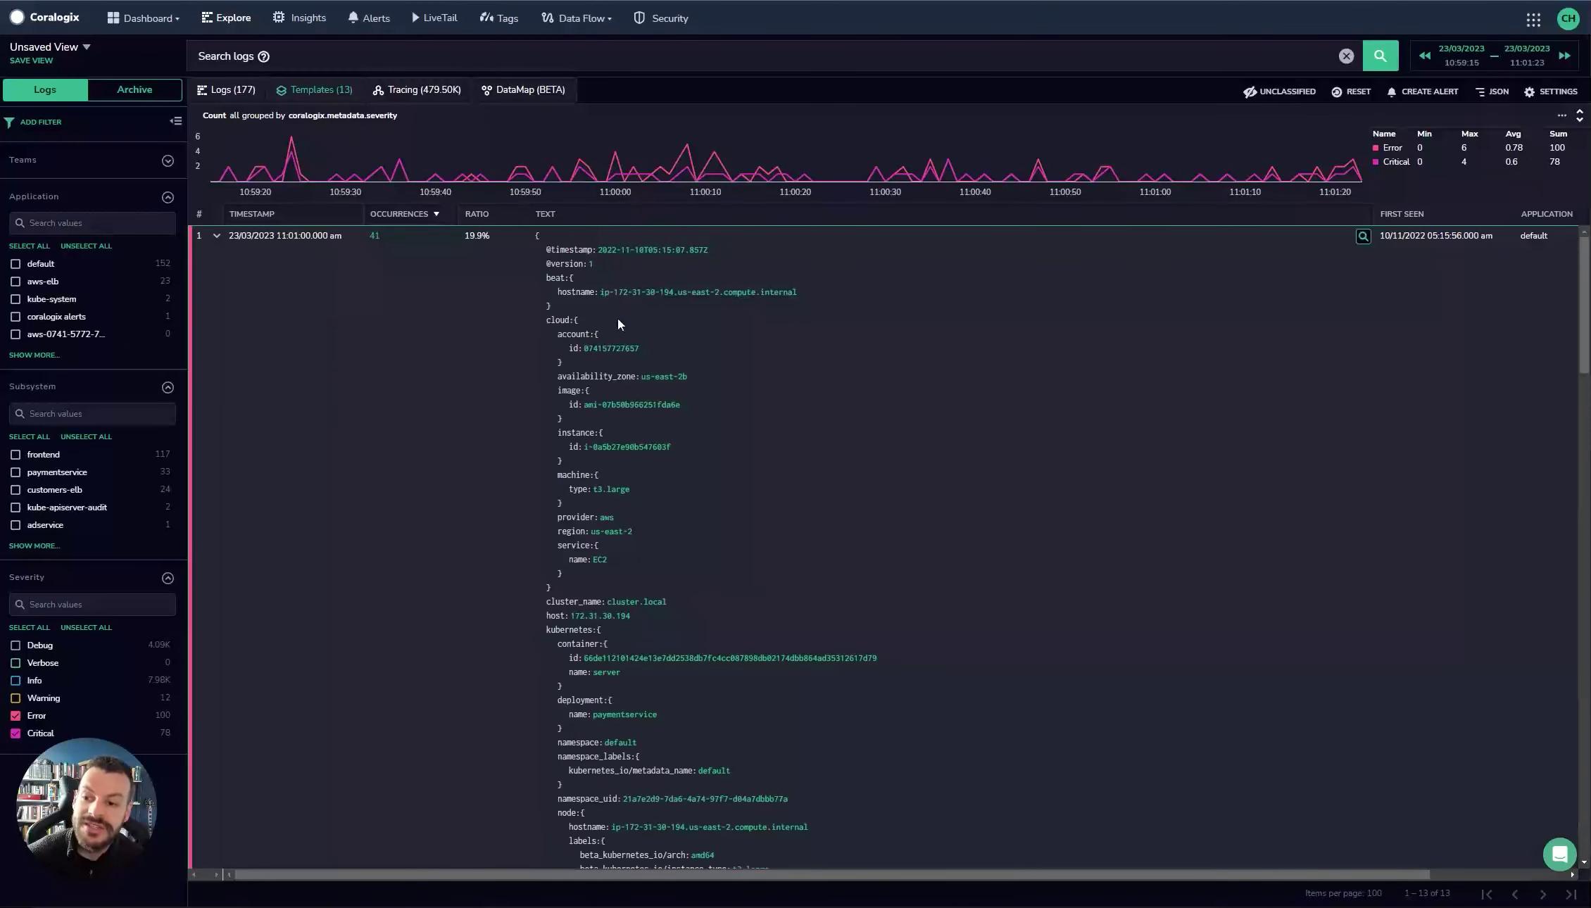
scroll(711, 486, "down", 5)
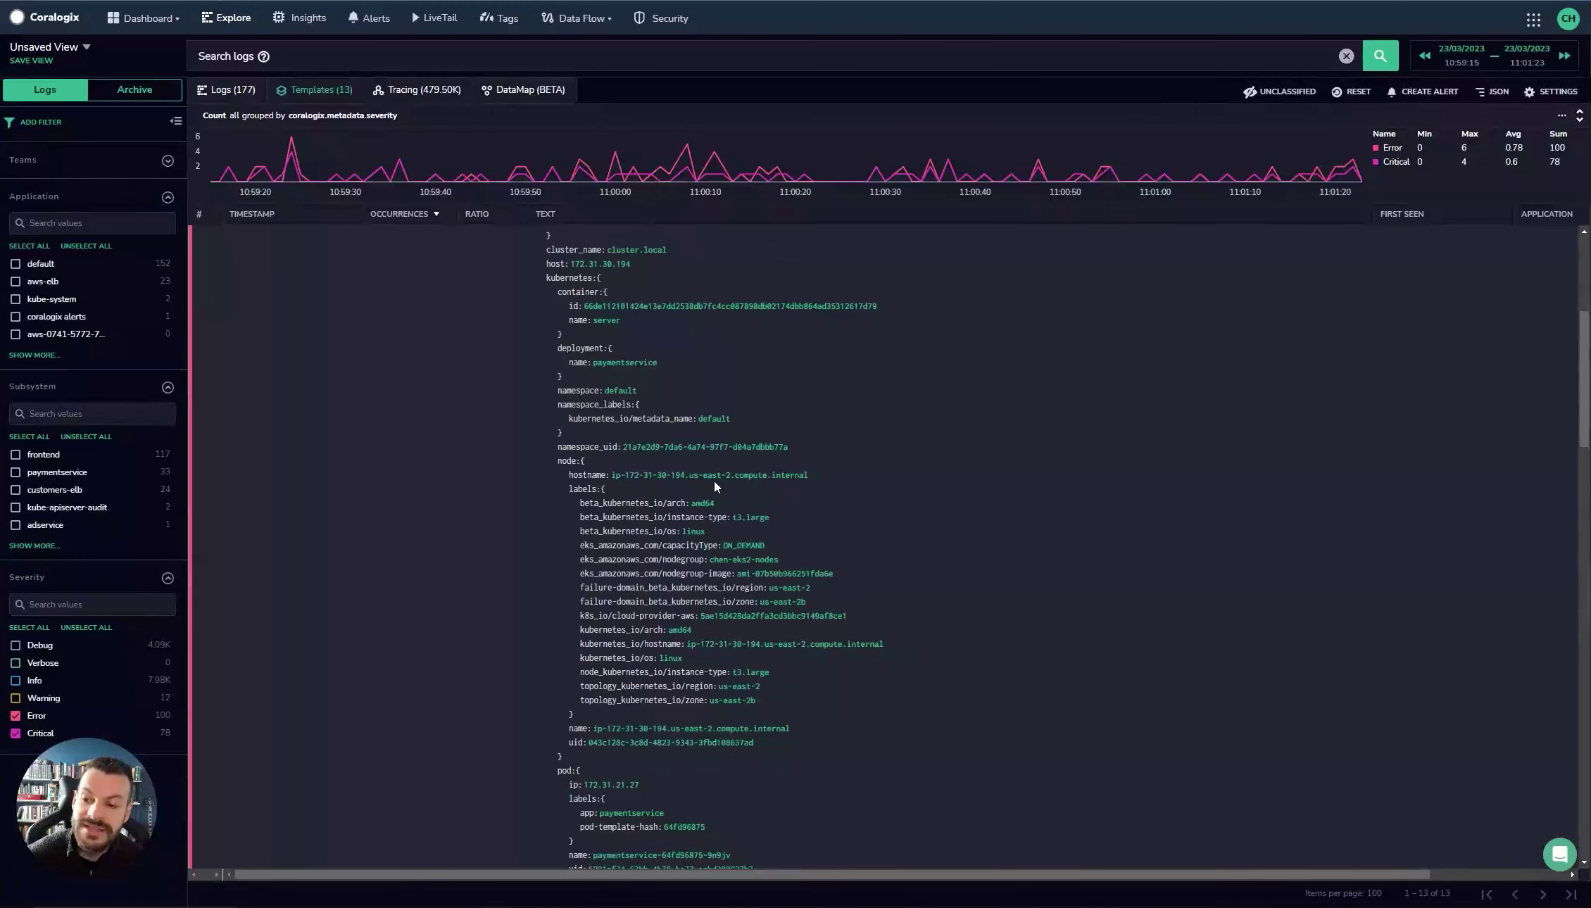
scroll(715, 486, "down", 3)
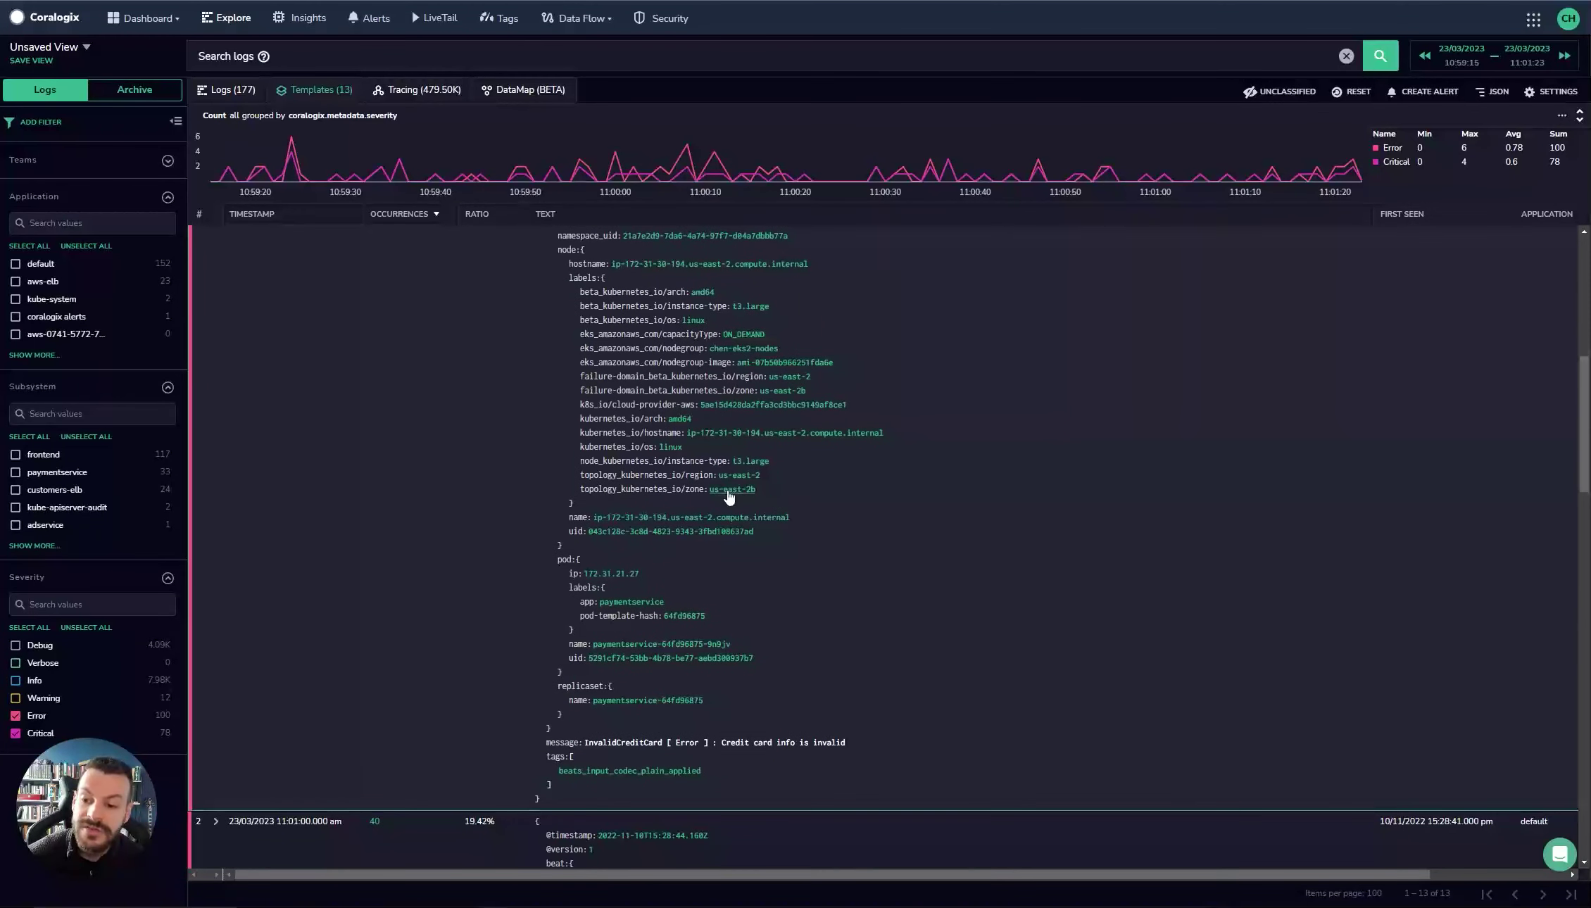
left_click(726, 491)
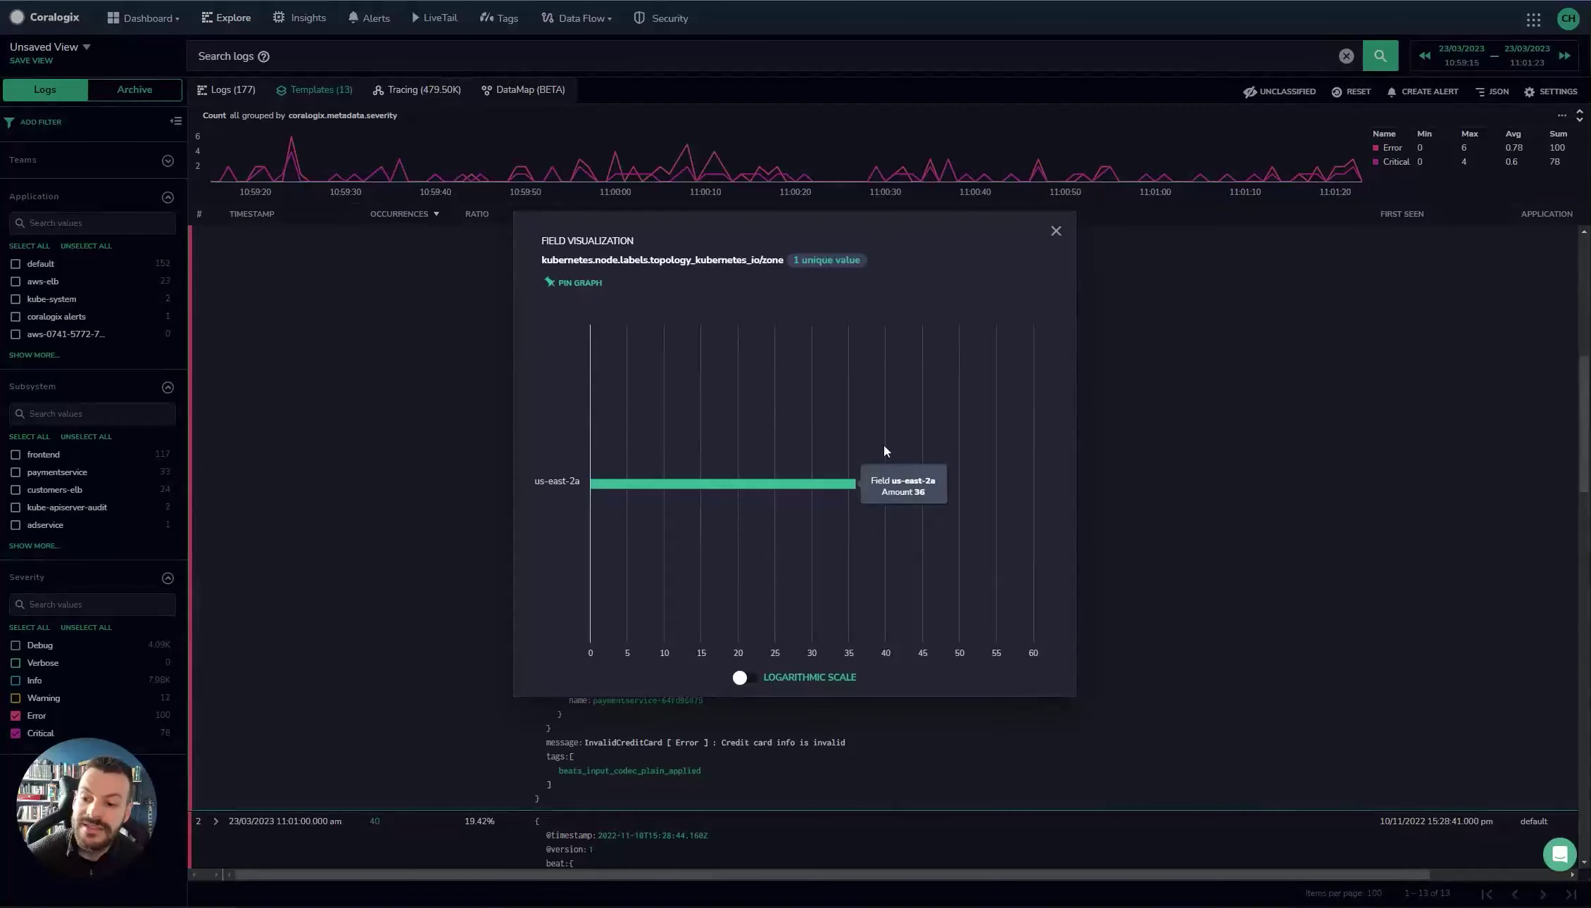
left_click(1056, 231)
Step: View the value distributions of the first template's Kubernetes namespace_uid and container id, and collapse the template
scroll(743, 539, "down", 3)
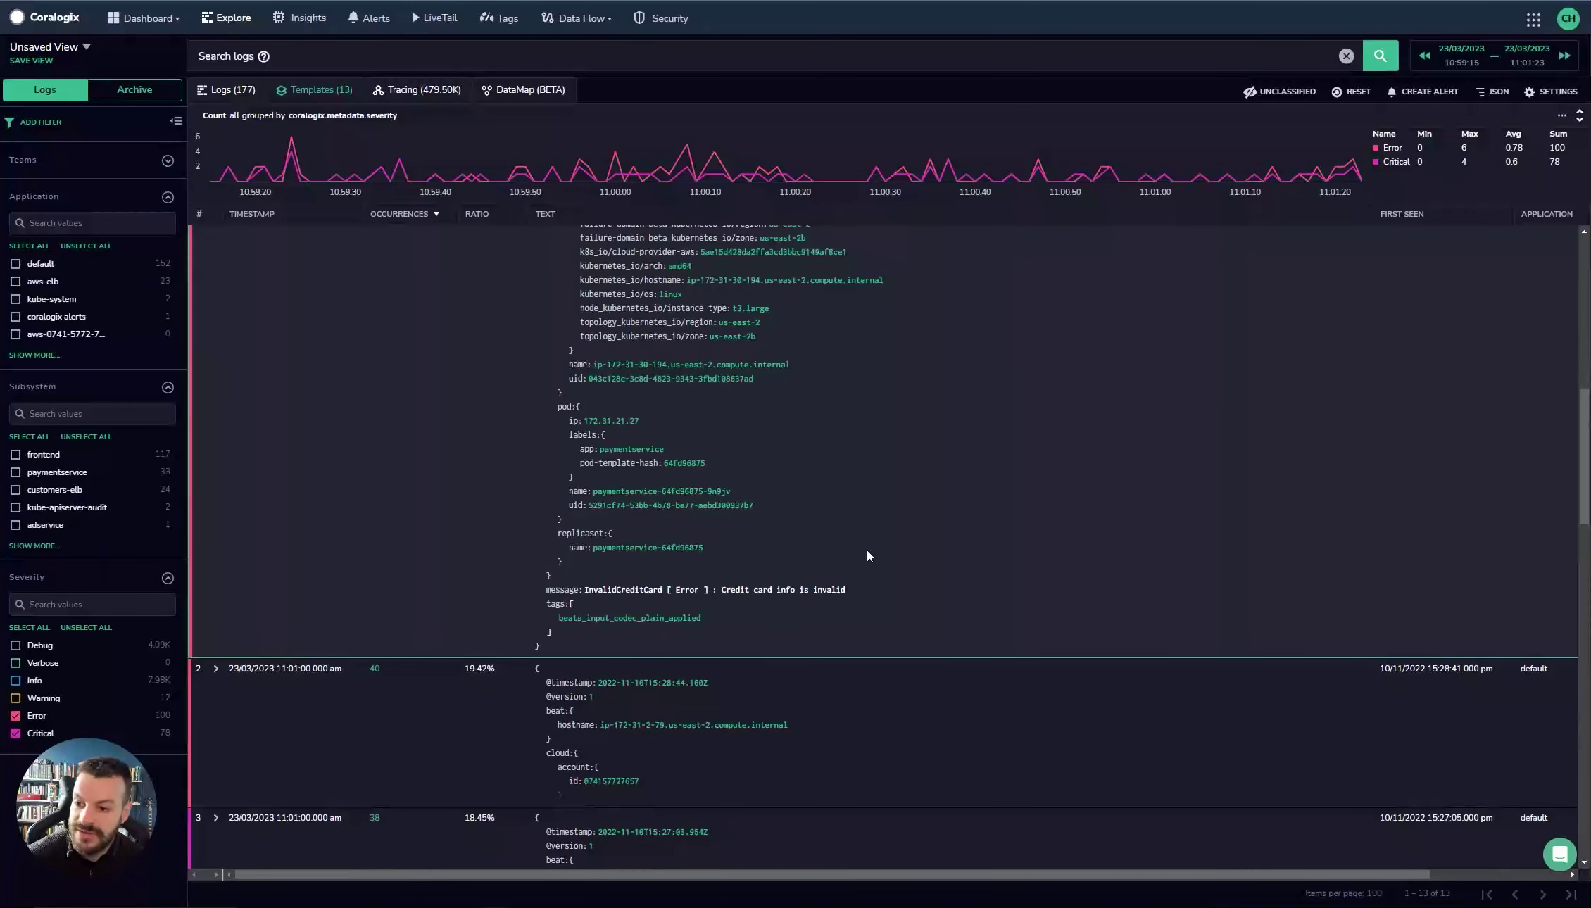
scroll(867, 549, "up", 6)
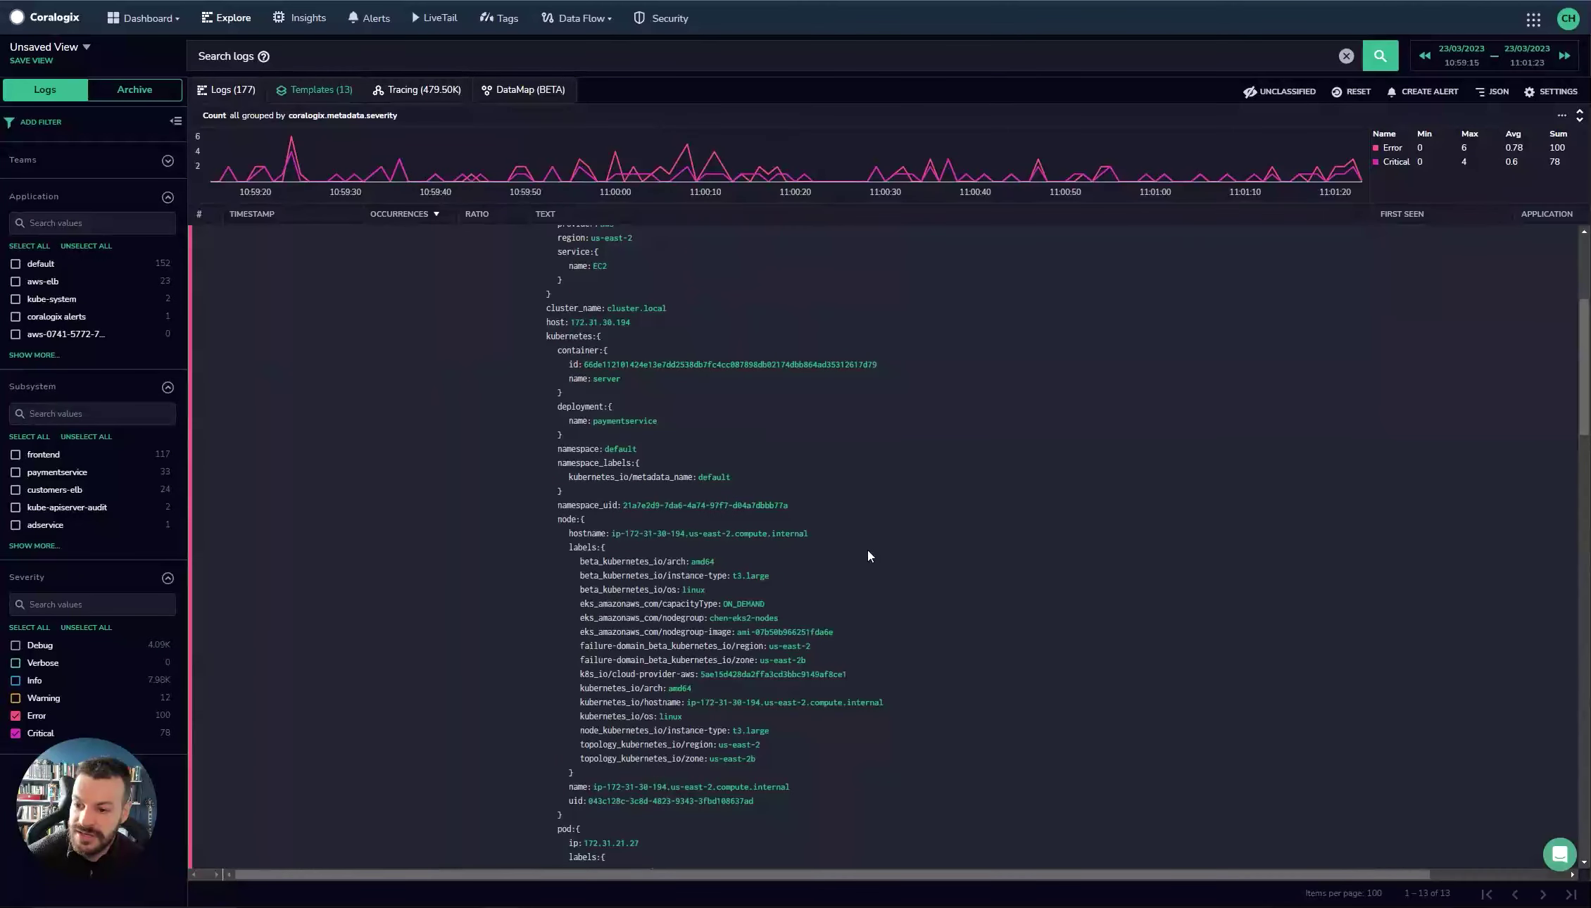
left_click(745, 507)
left_click(1056, 231)
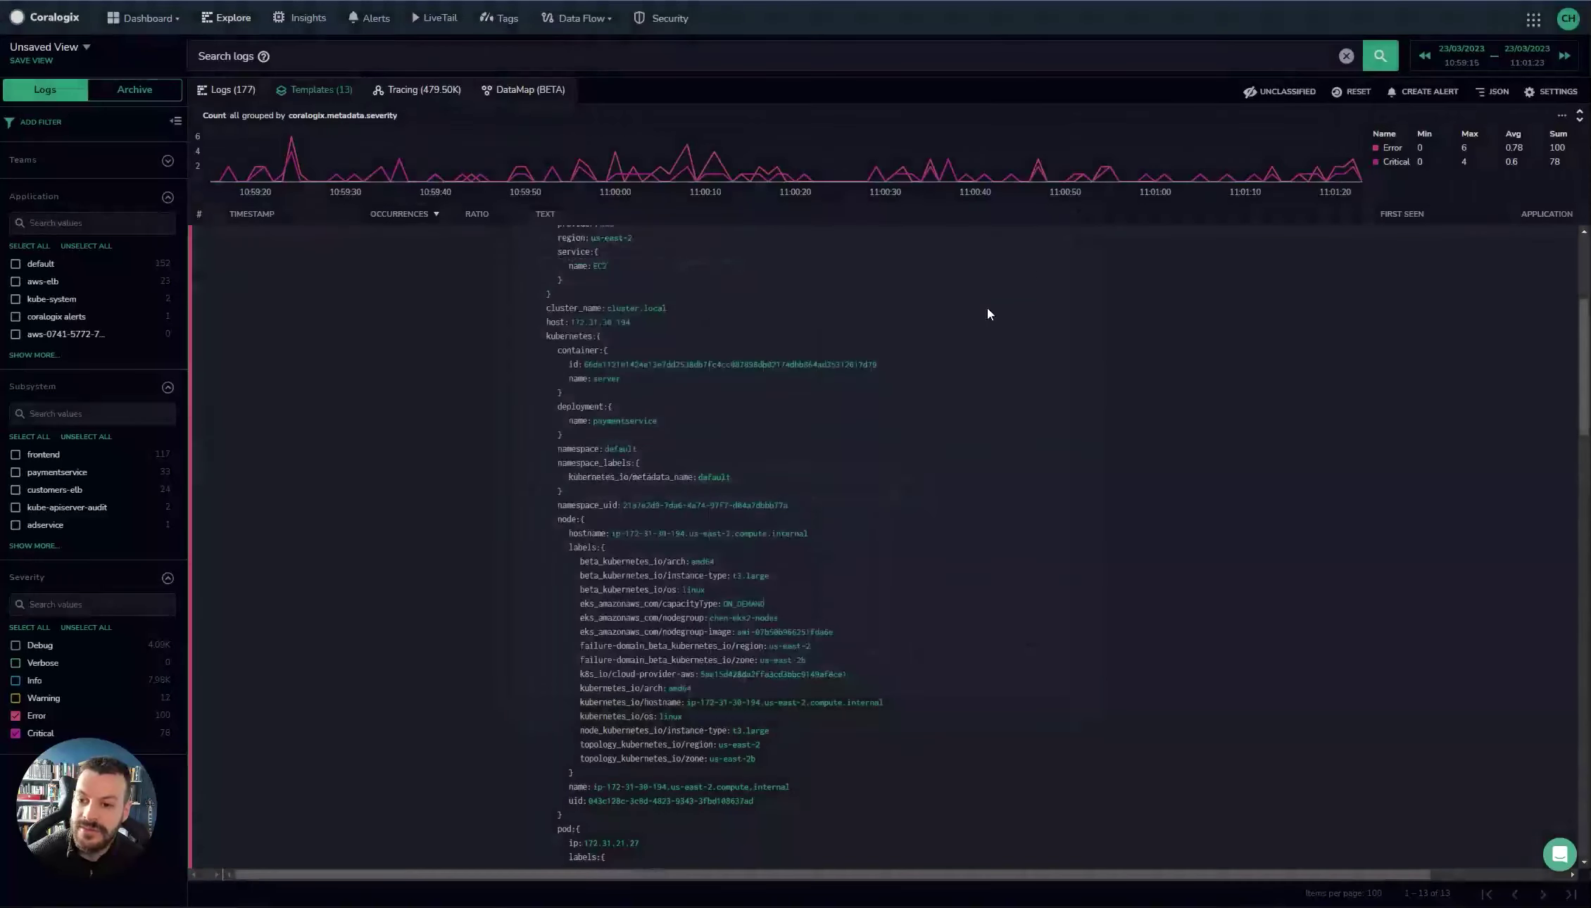
scroll(687, 488, "up", 5)
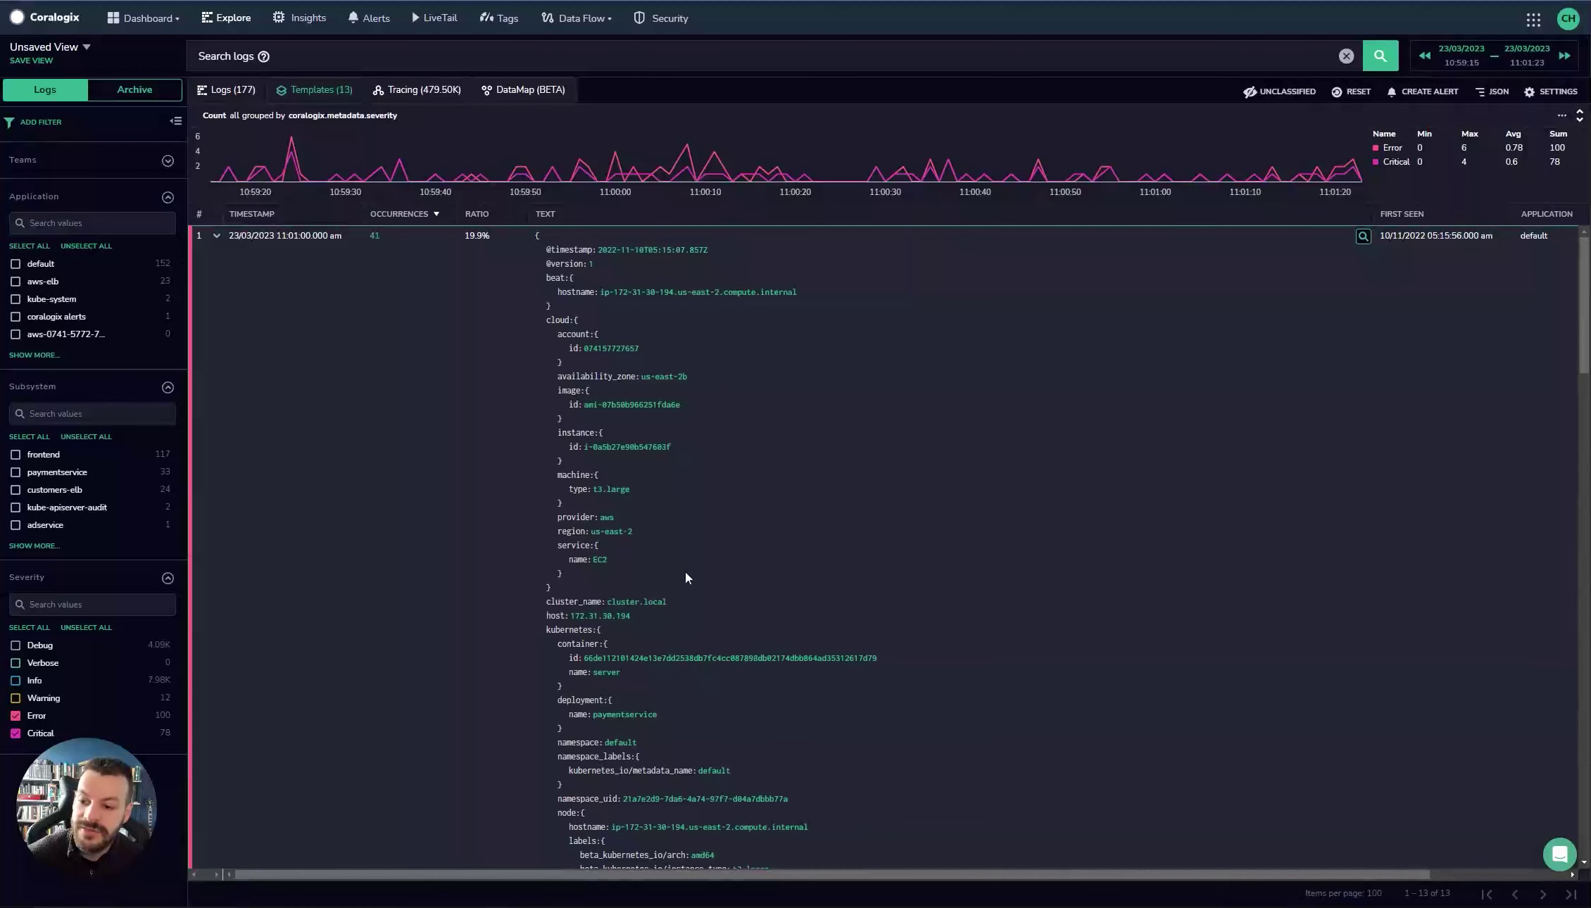
left_click(665, 659)
left_click(1028, 266)
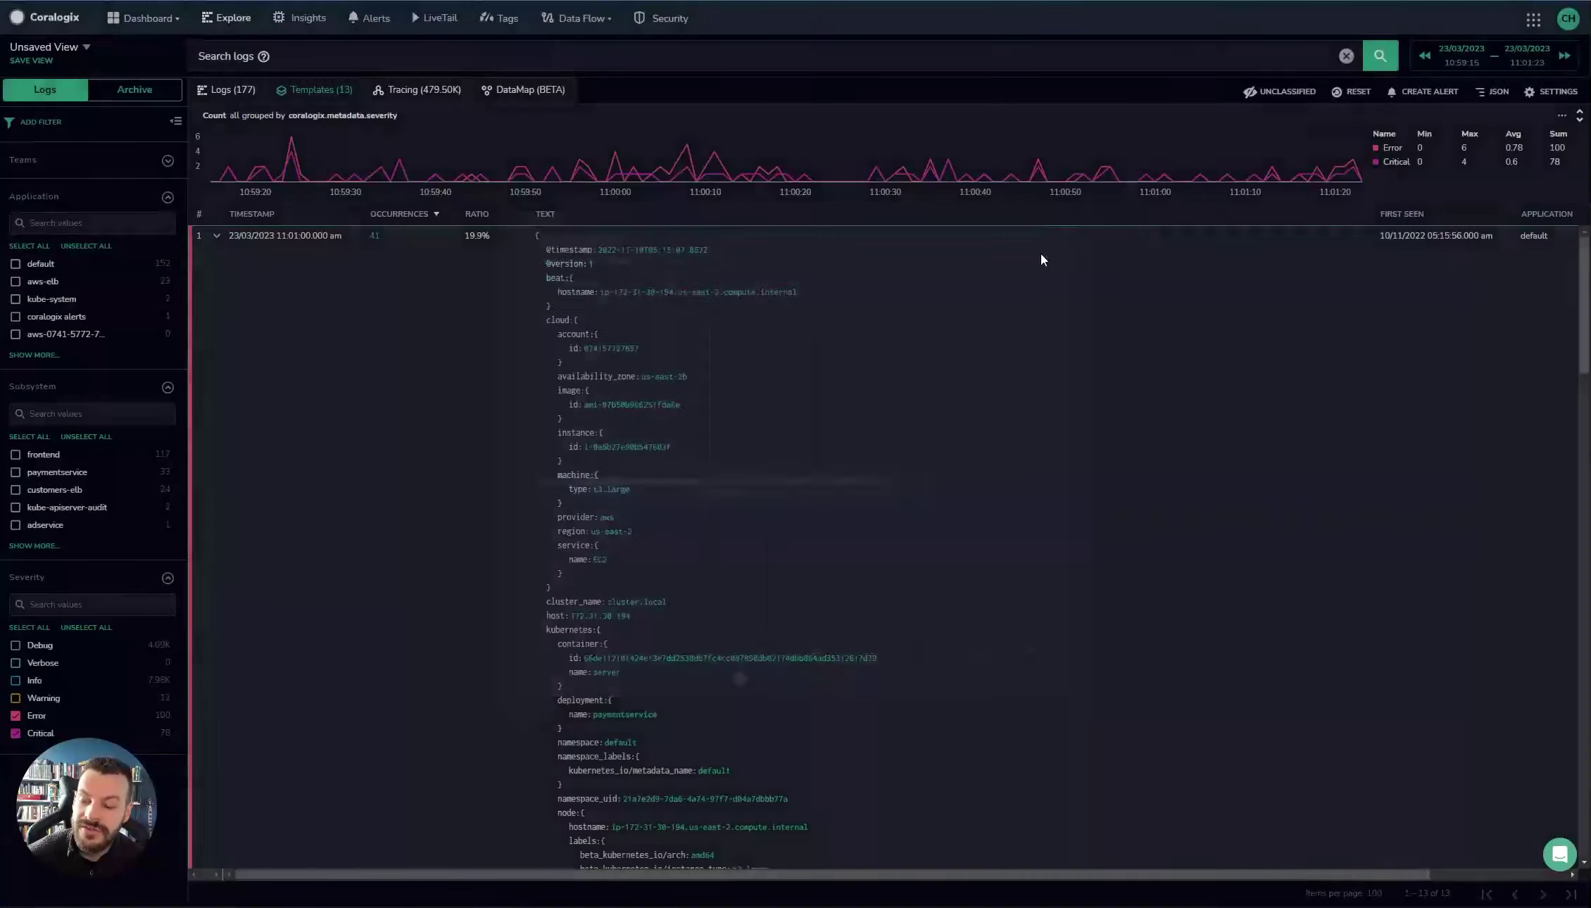
left_click(217, 235)
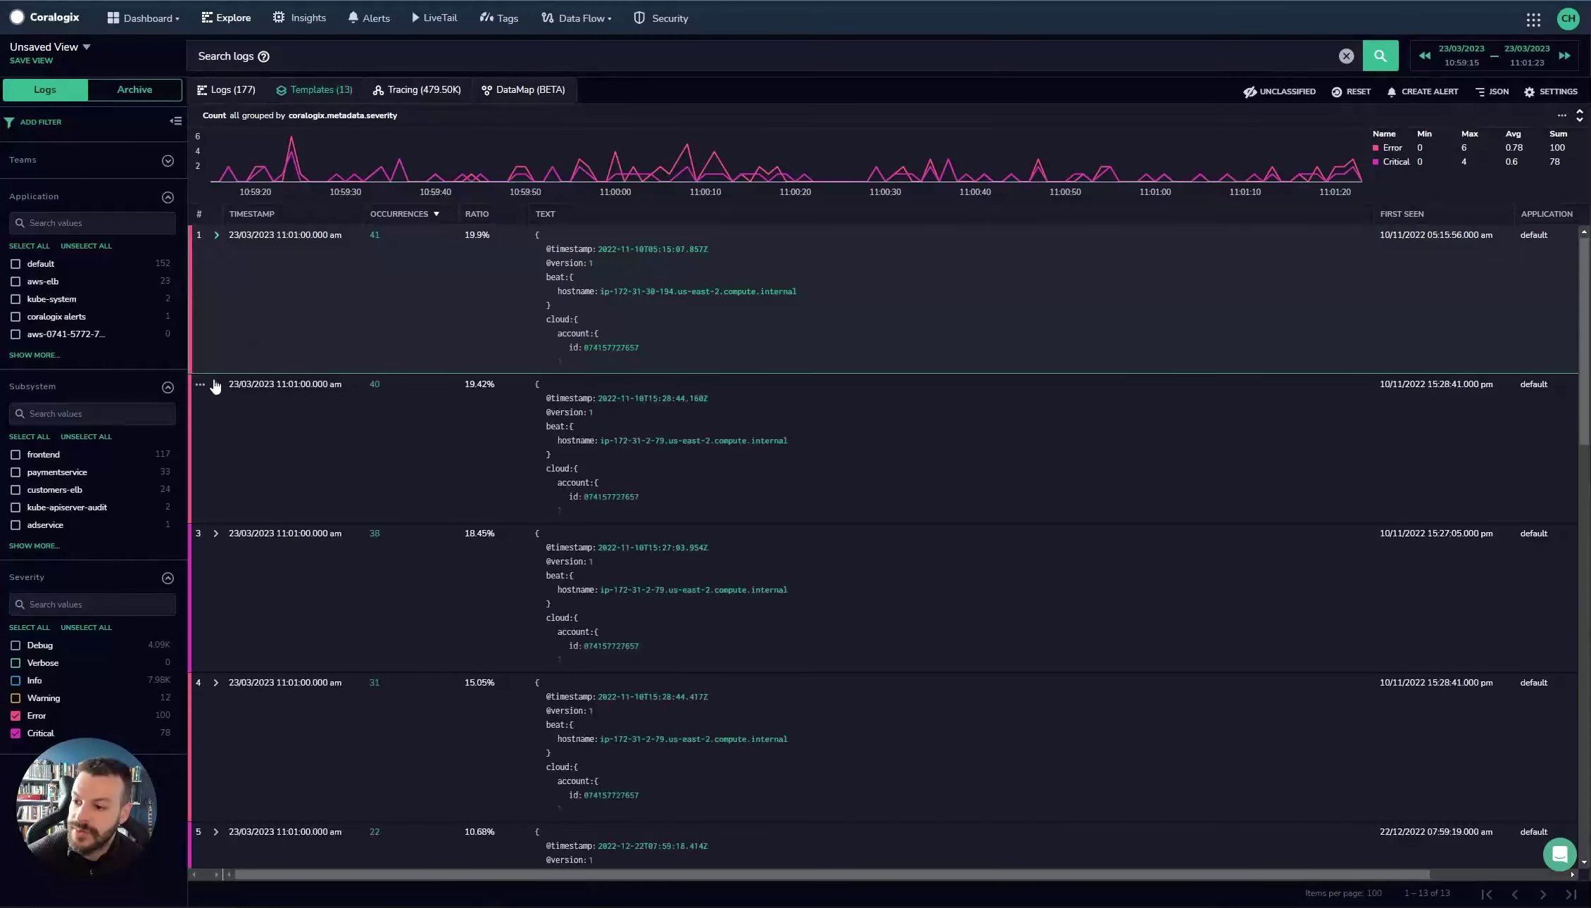
Step: Expand the second template and view the value distribution of the request_id variable in its message
left_click(229, 400)
scroll(478, 539, "down", 5)
scroll(736, 528, "up", 5)
scroll(747, 501, "down", 8)
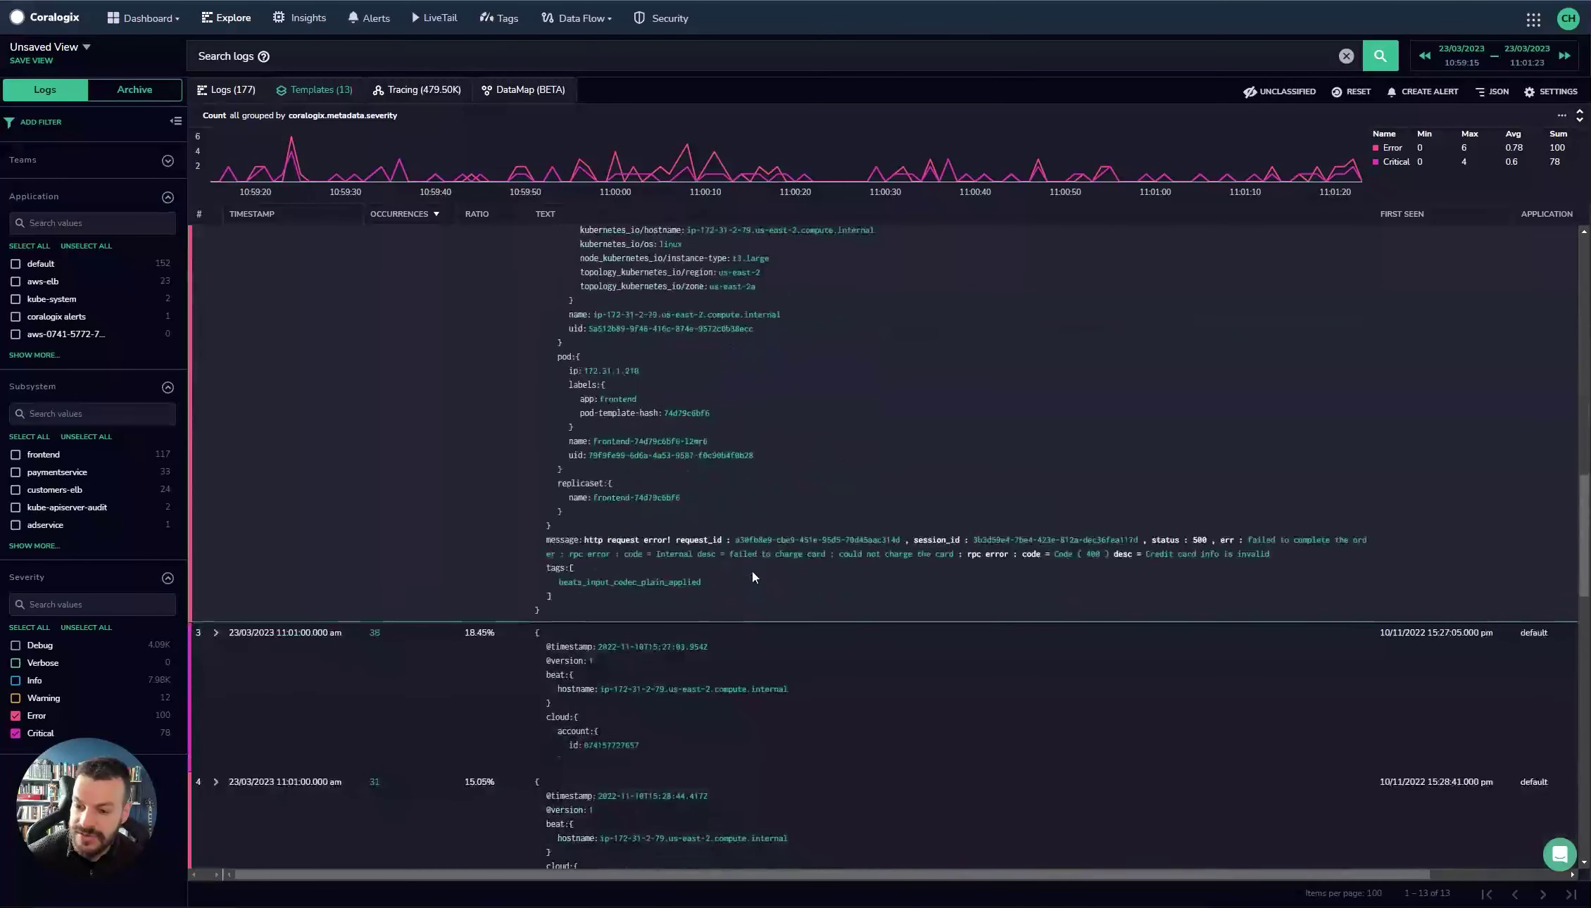
left_click(794, 538)
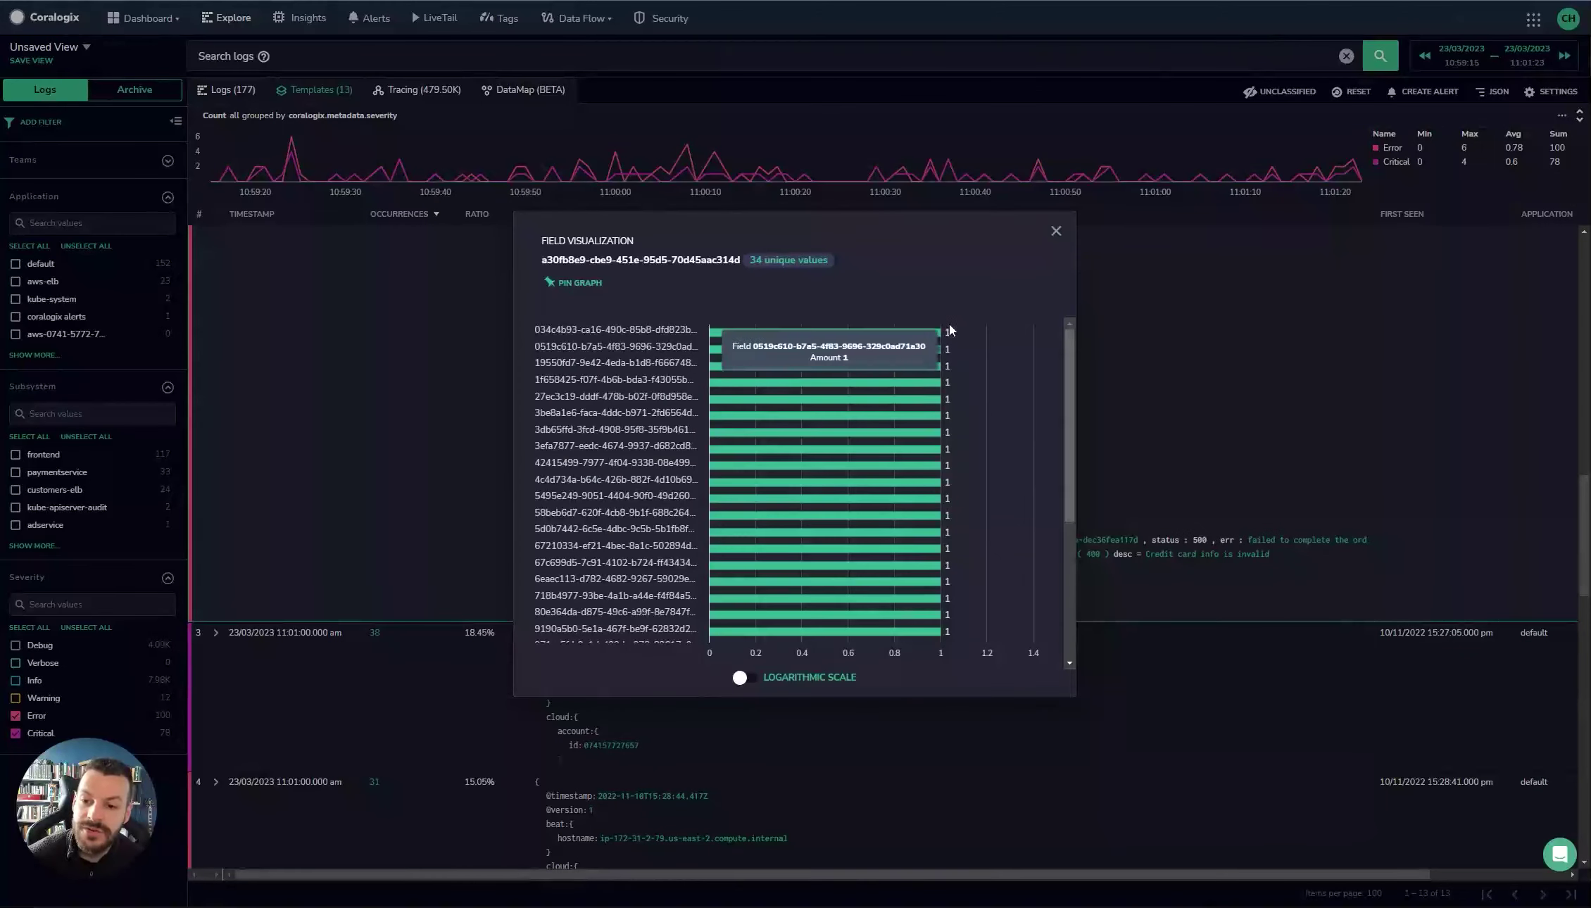
left_click(1056, 231)
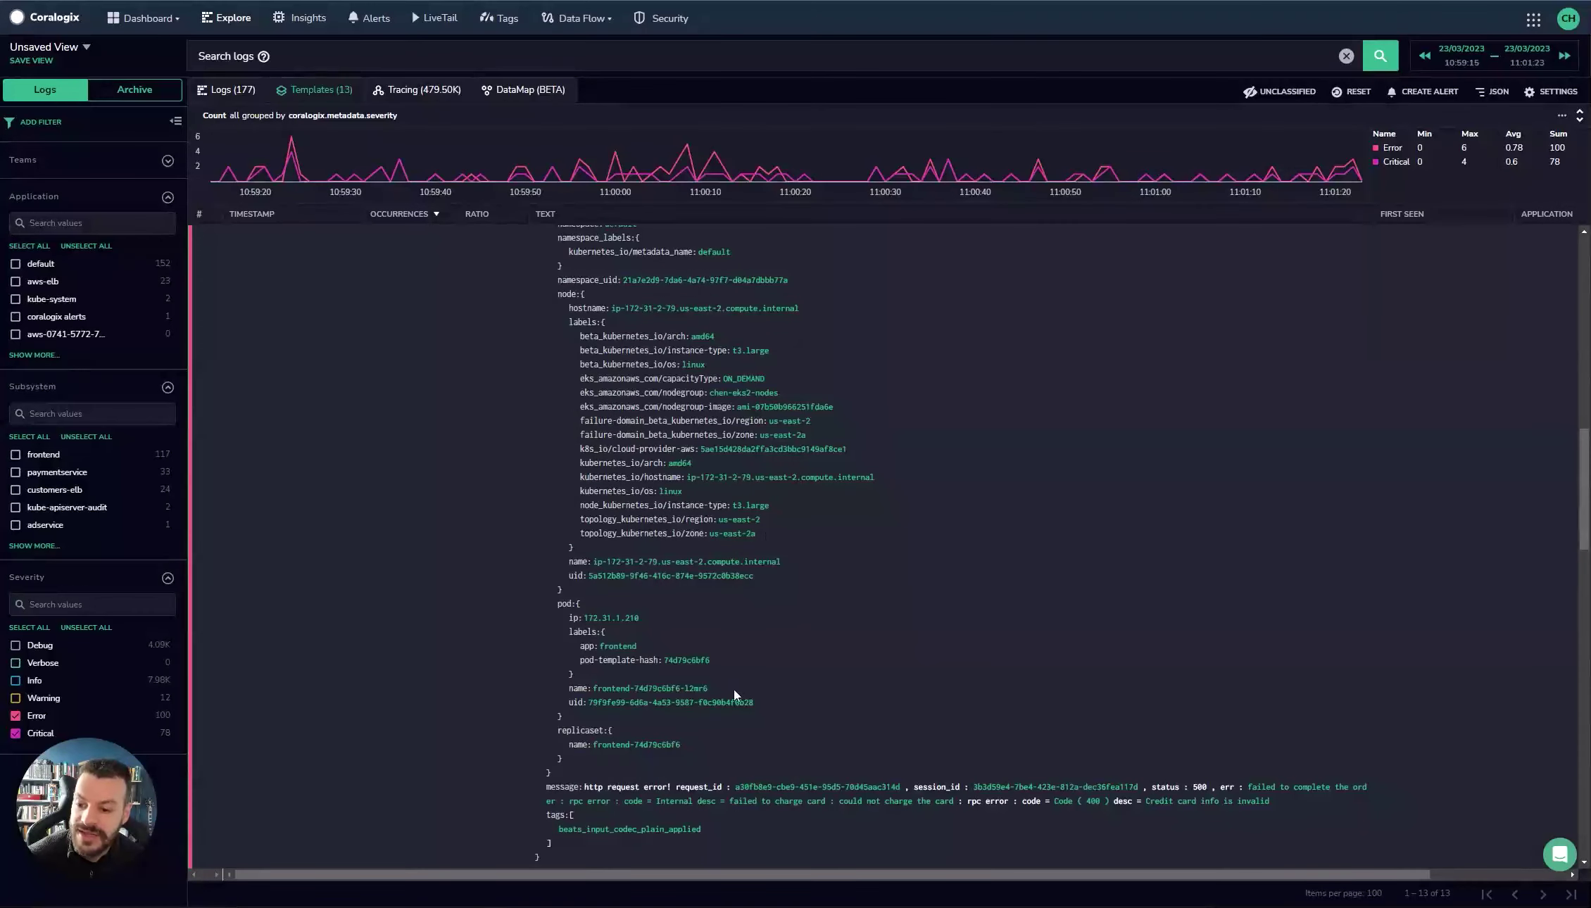
scroll(733, 694, "down", 2)
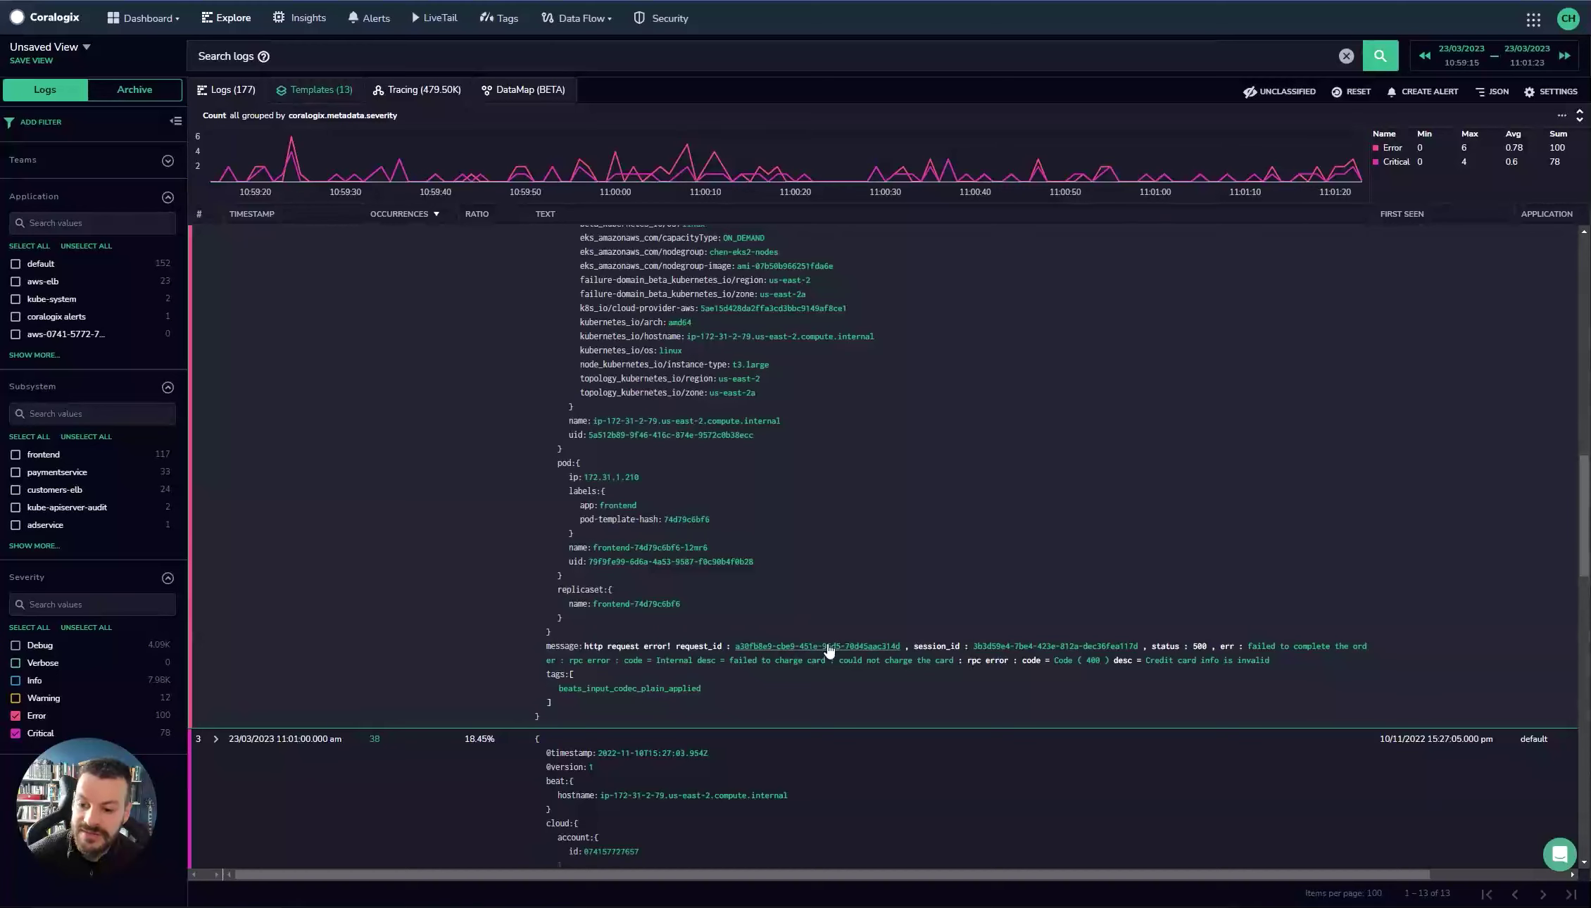
left_click(829, 646)
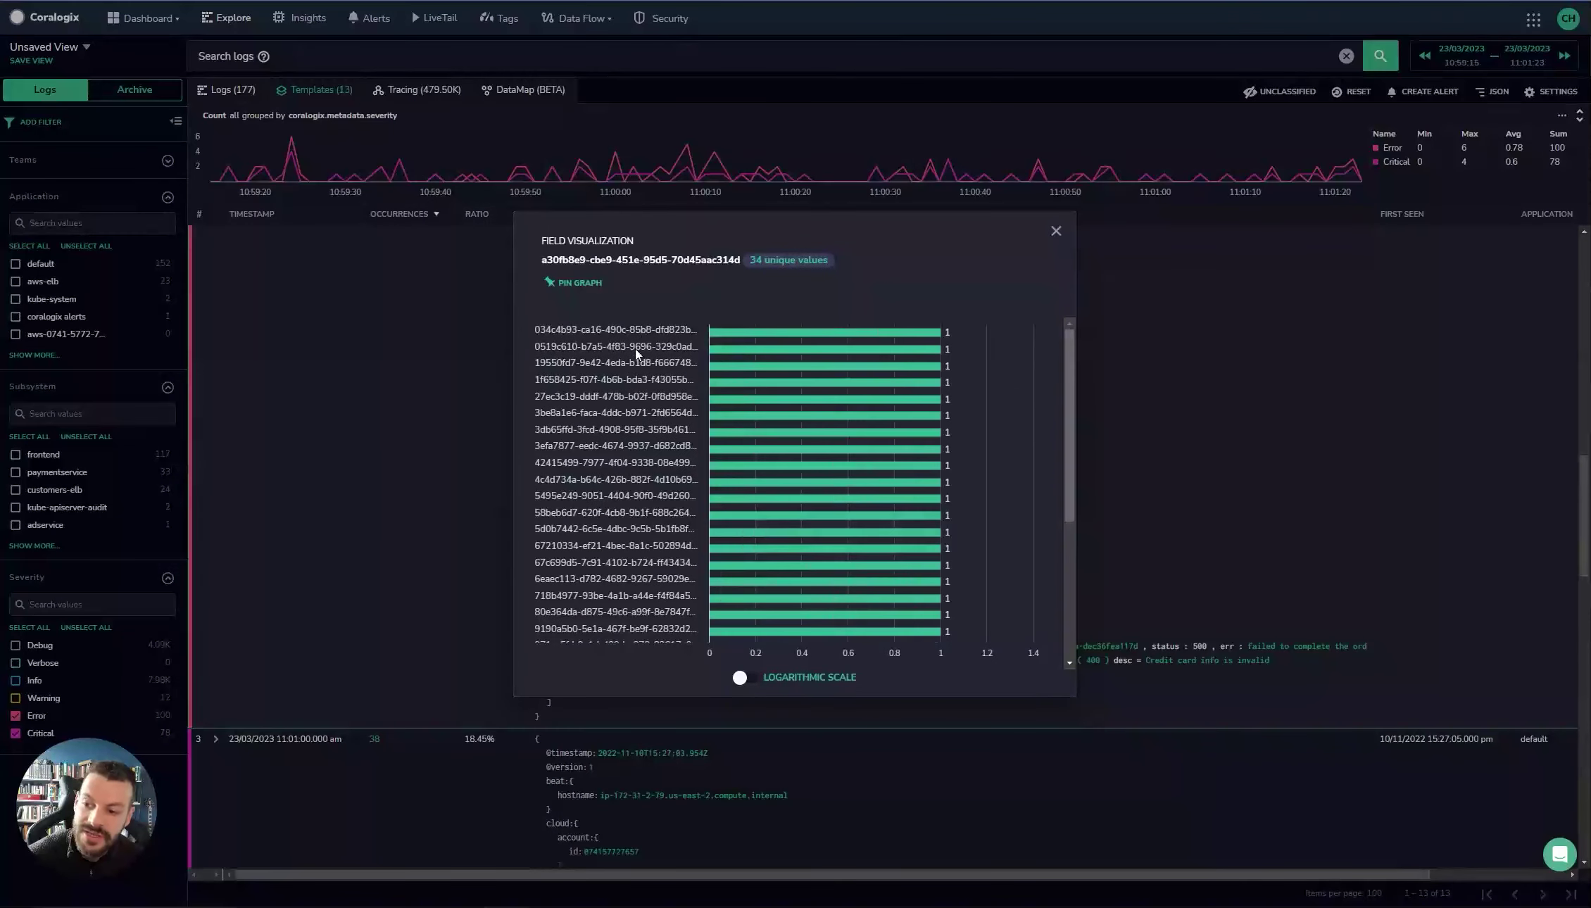
left_click(1054, 232)
Step: View the value distribution of trace_id in the json section of the second template
scroll(841, 535, "down", 2)
scroll(841, 546, "up", 10)
scroll(666, 487, "up", 2)
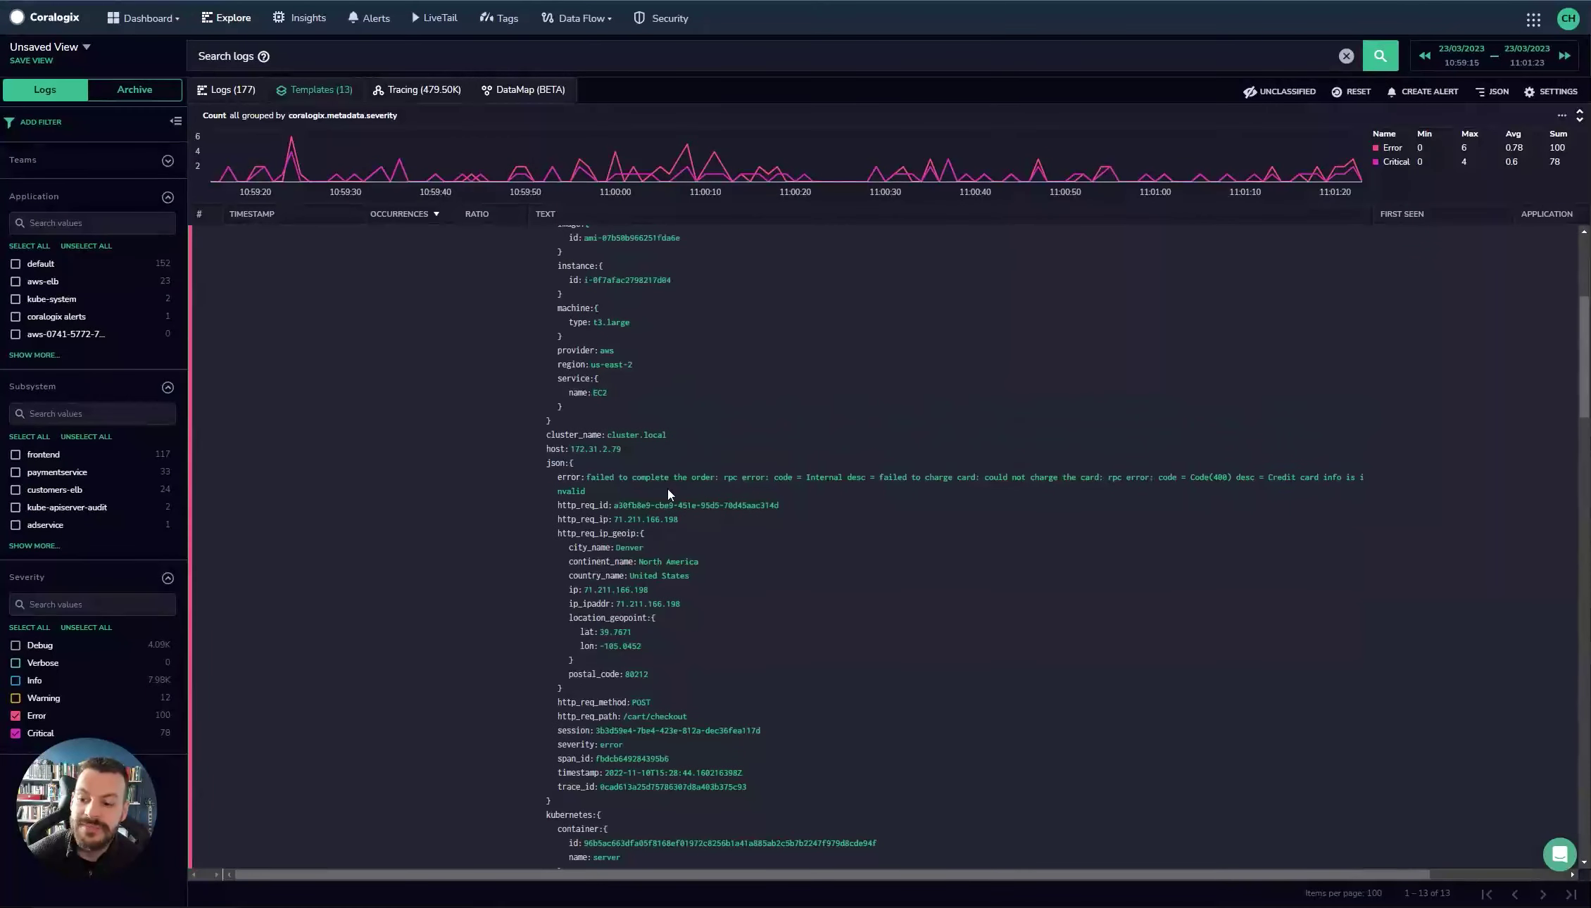
scroll(667, 488, "down", 2)
left_click(659, 717)
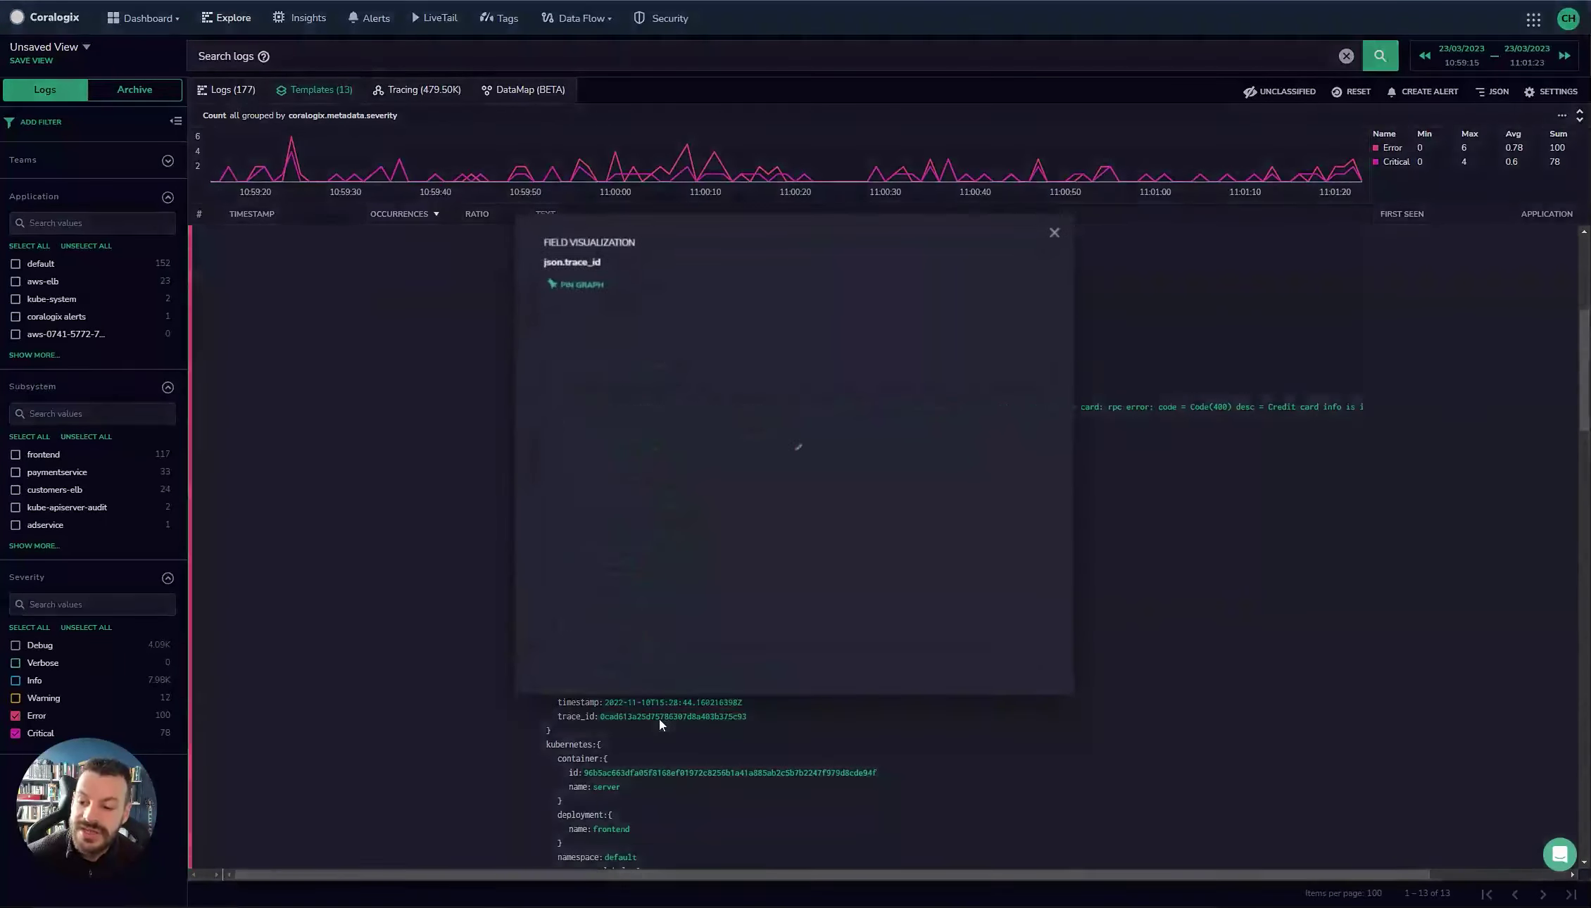
left_click(1056, 231)
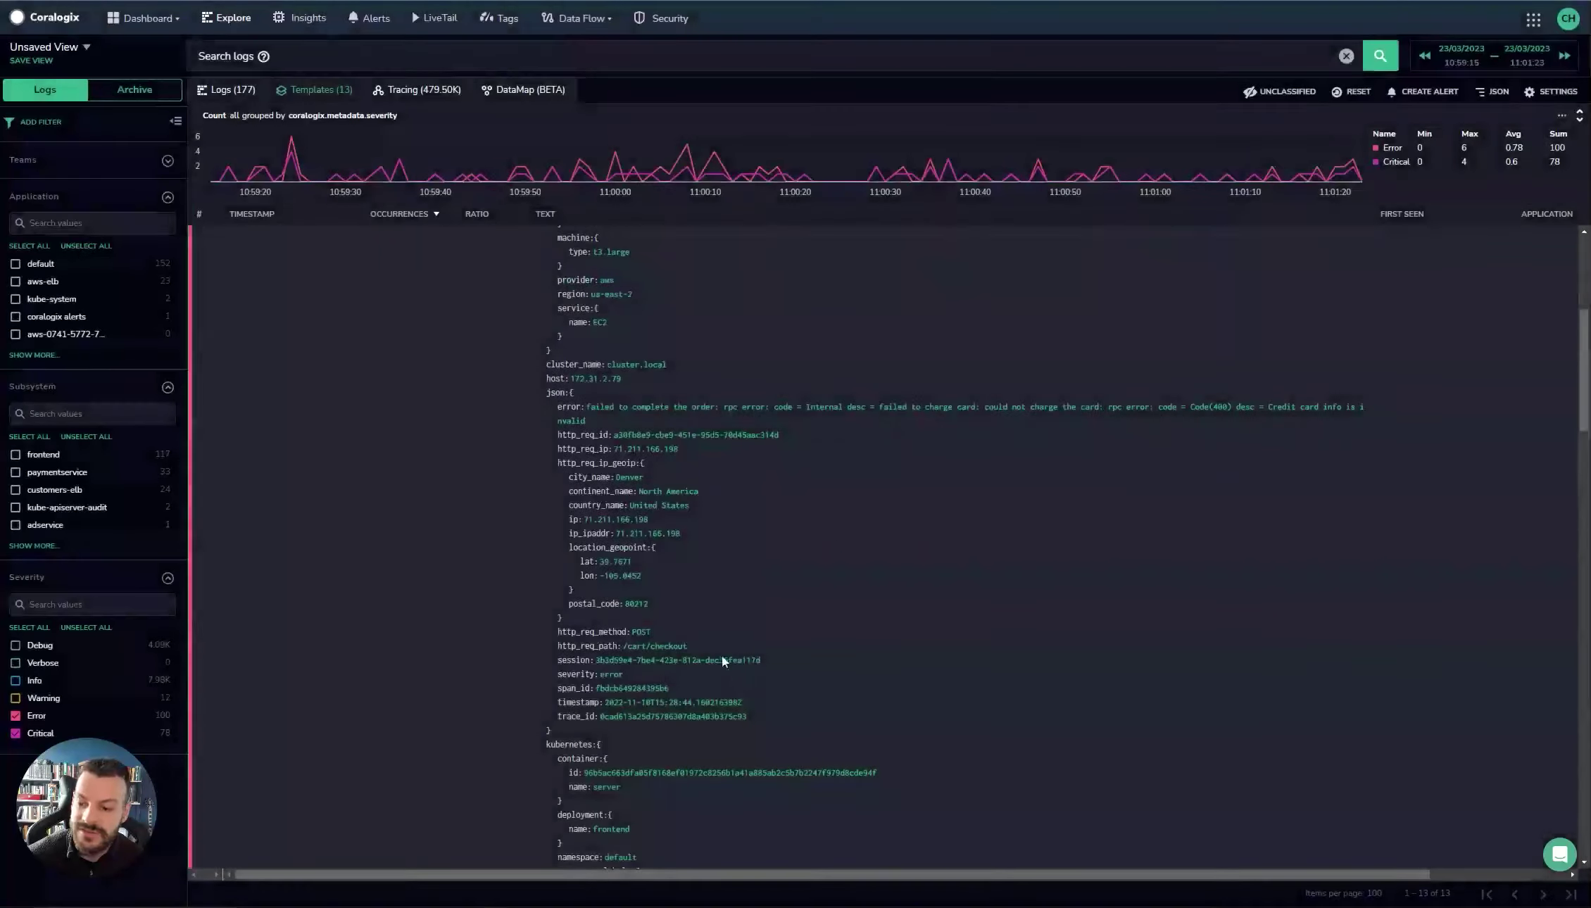
Step: View the value distributions of the second template's city_name and error fields in the json section
left_click(629, 477)
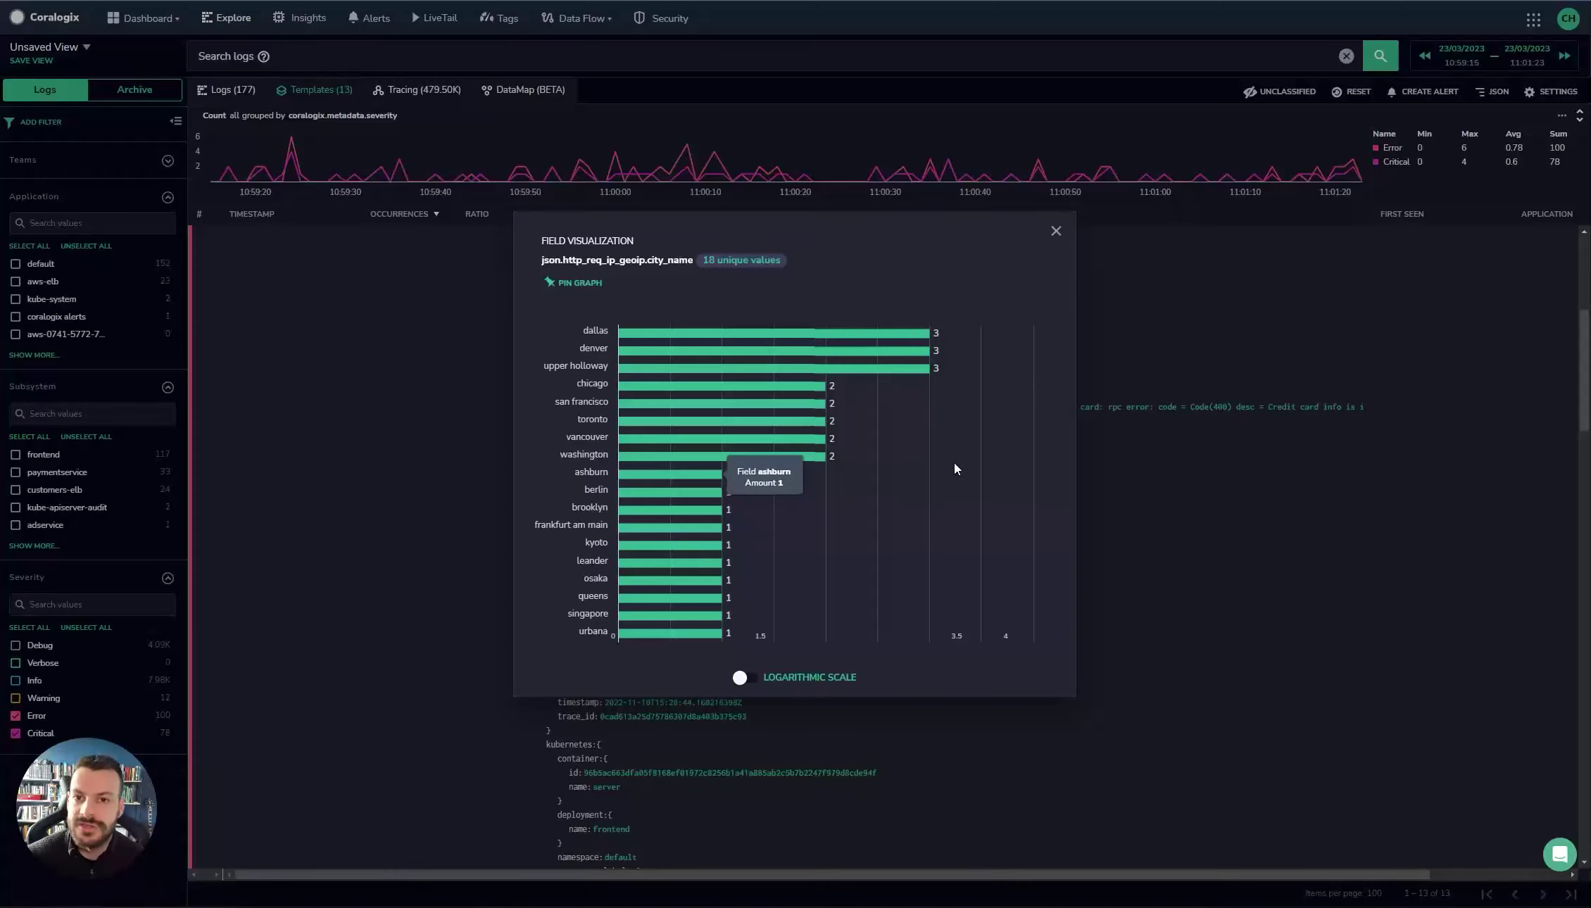
left_click(1056, 232)
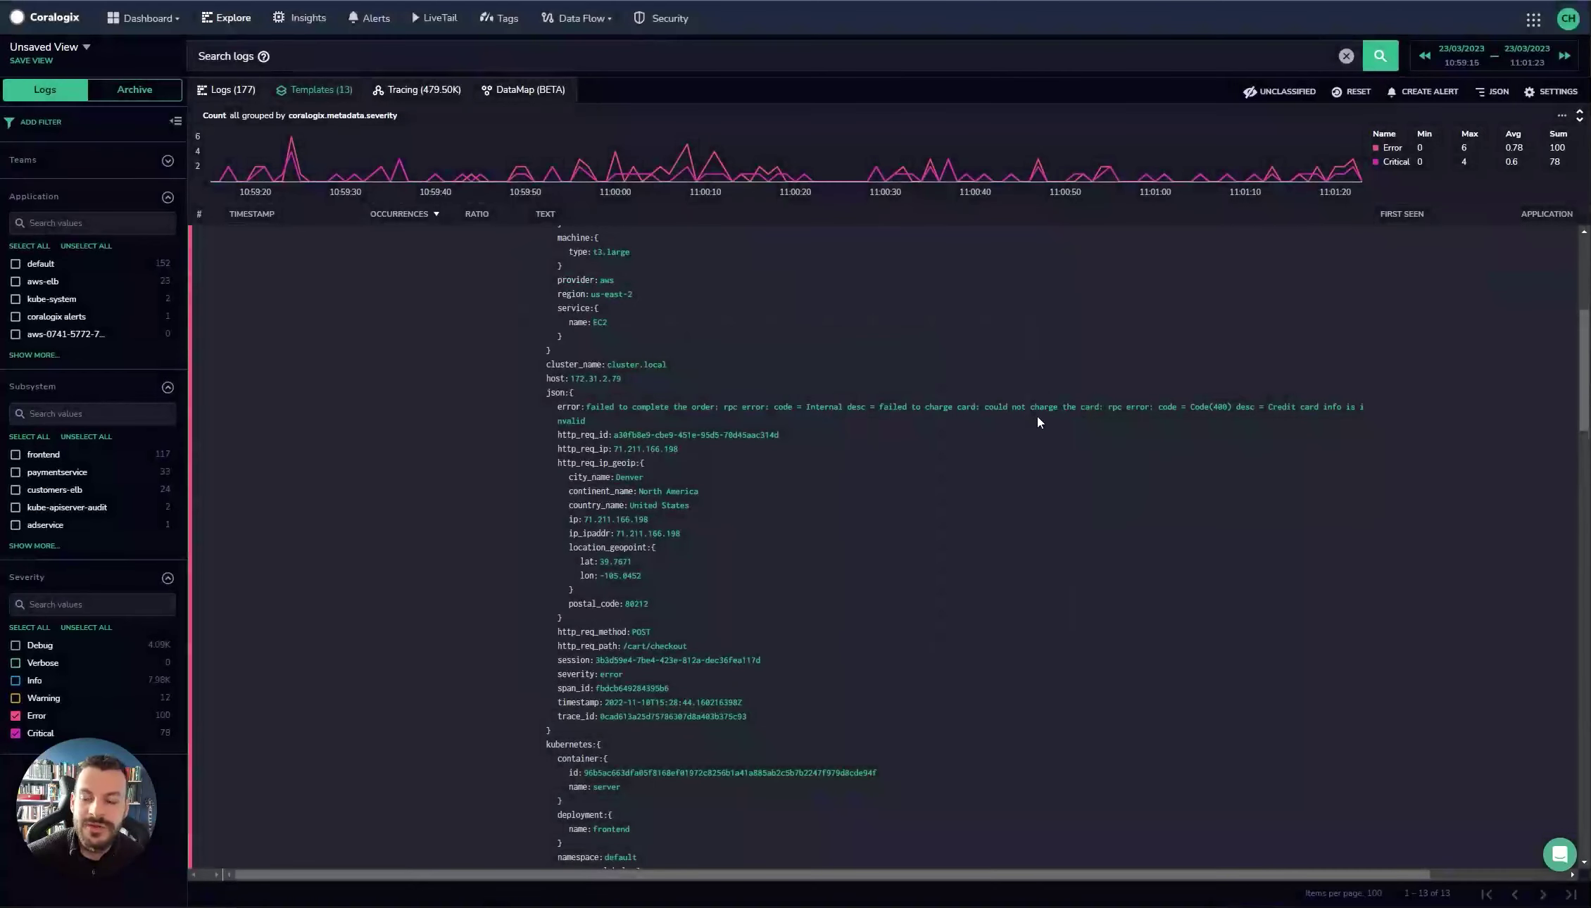
left_click(687, 405)
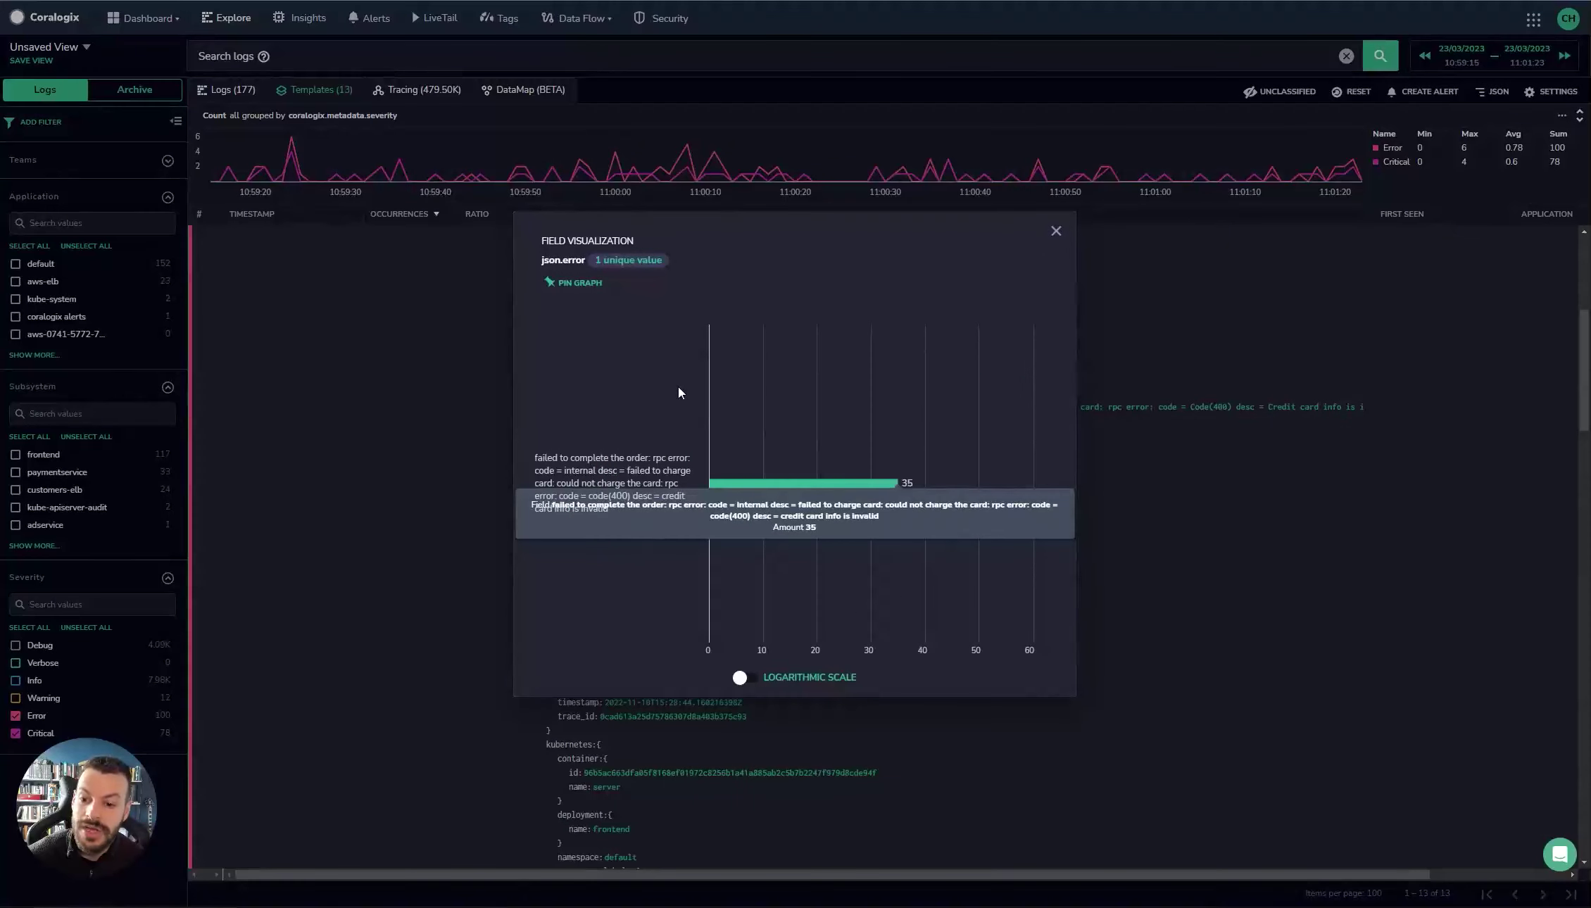
left_click(1056, 232)
Step: Review the rest of the second template and view the value distribution of the err variable in its message
scroll(1047, 416, "up", 5)
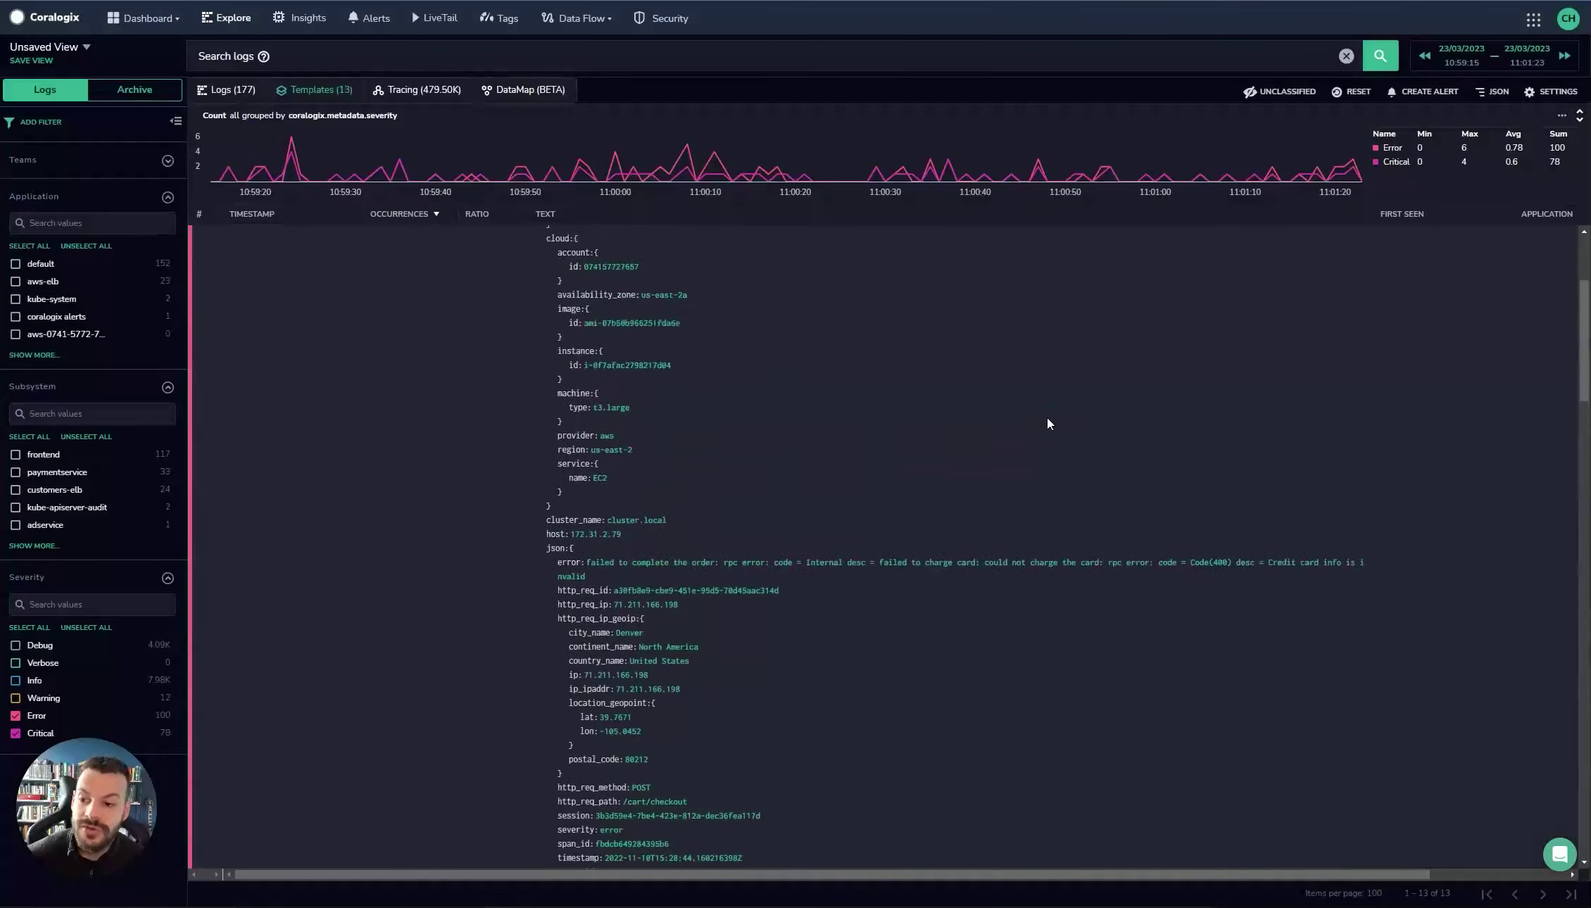
scroll(1047, 419, "down", 10)
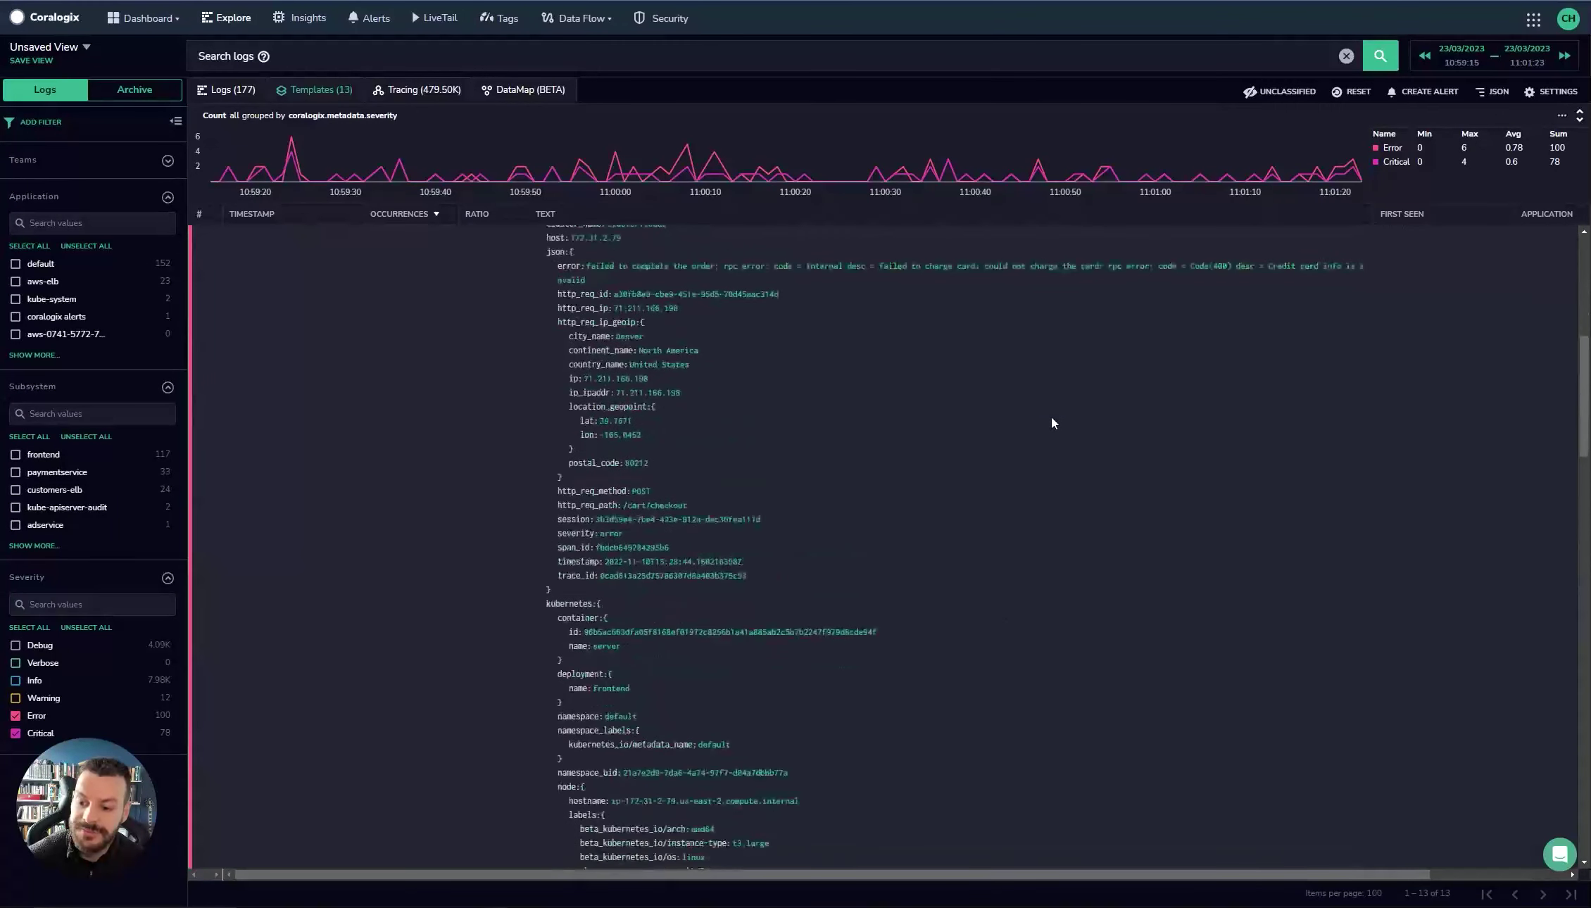
scroll(1052, 416, "down", 3)
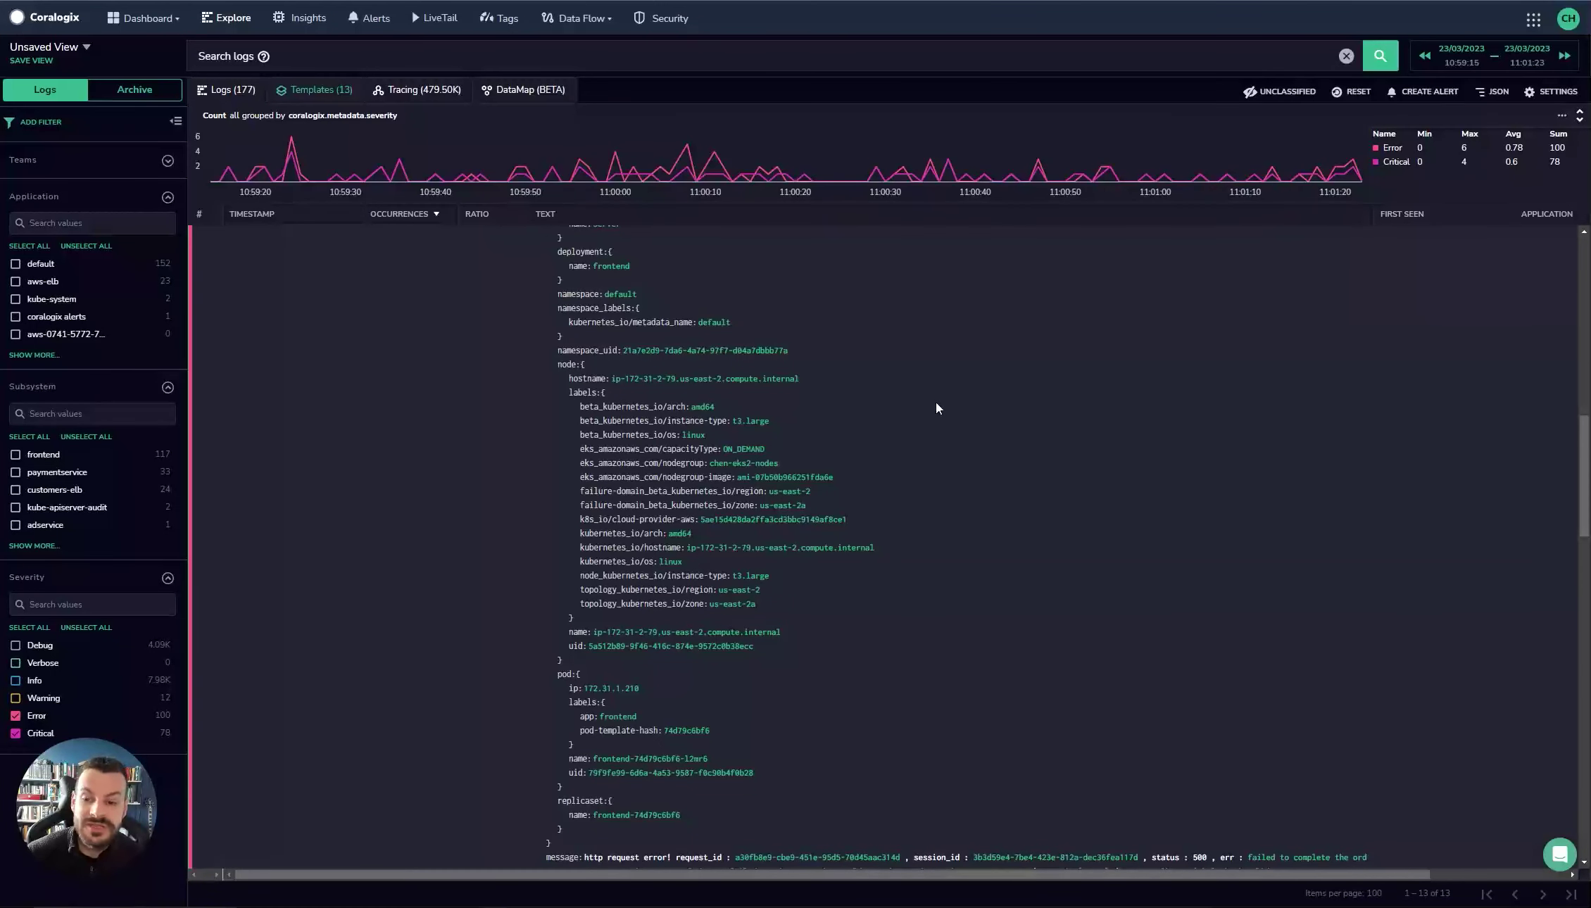
scroll(936, 405, "down", 7)
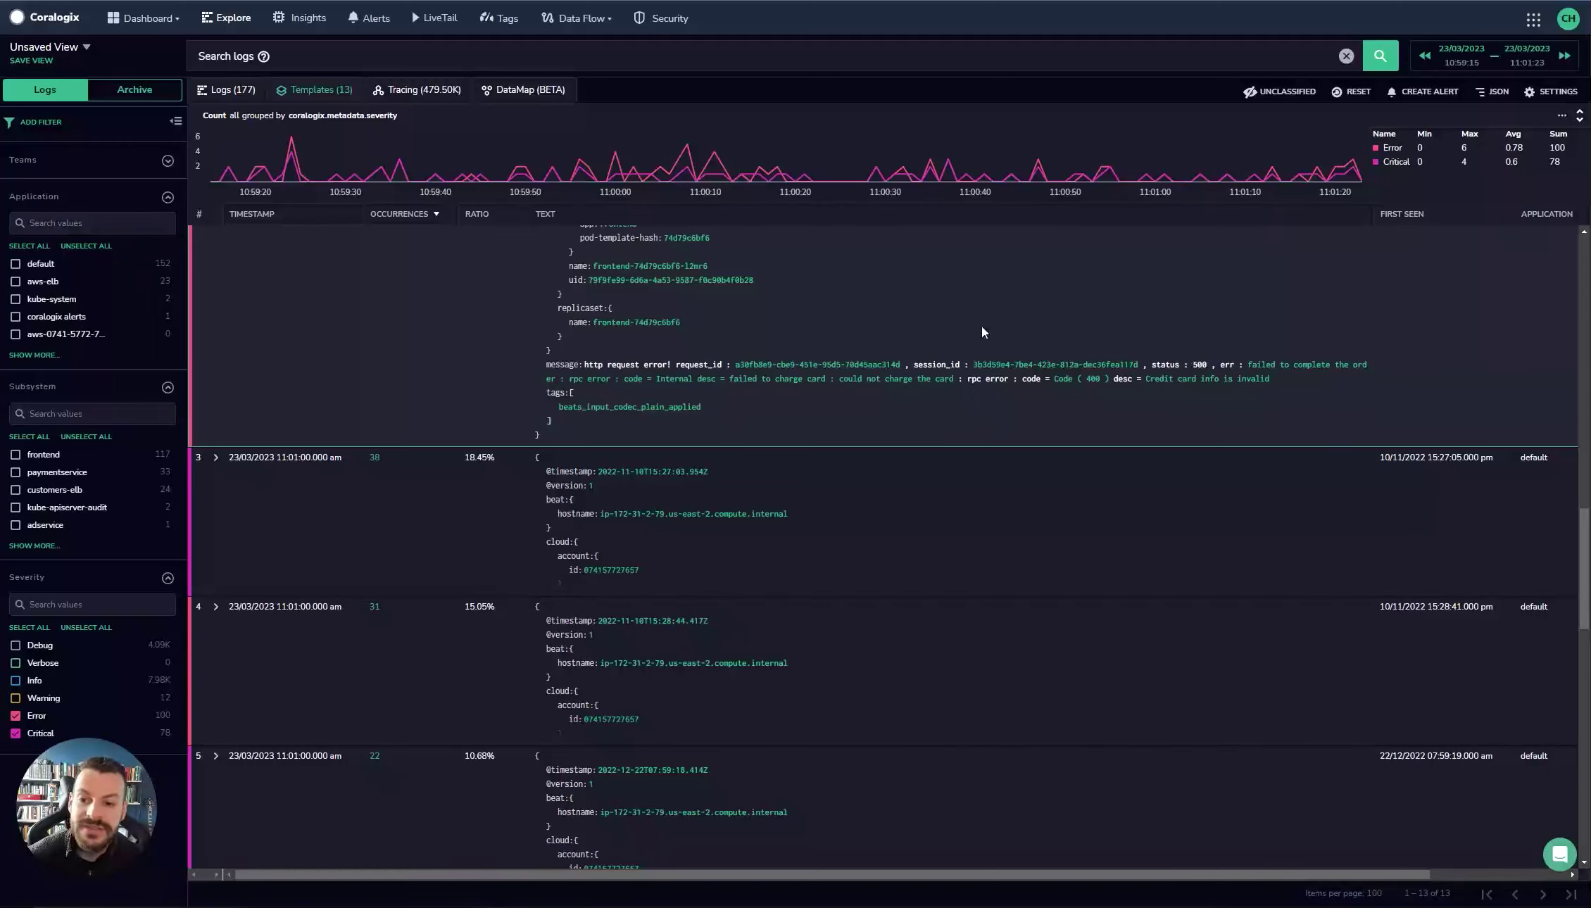
left_click(1295, 367)
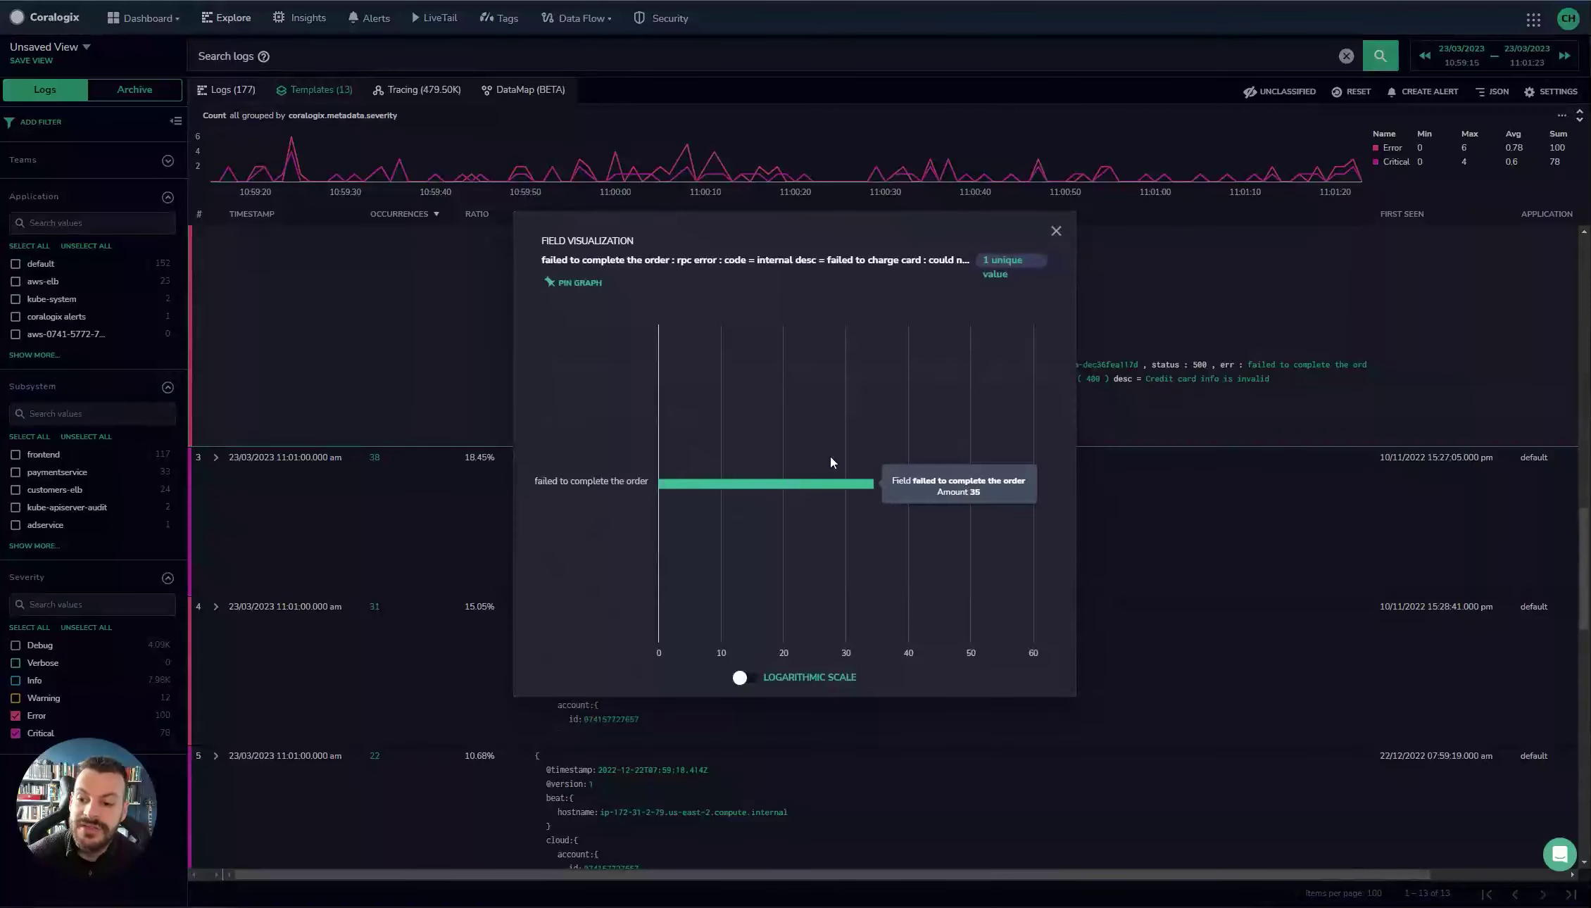
Step: View the value distribution of the session_id variable in the second template's message
left_click(1056, 232)
scroll(1059, 533, "down", 3)
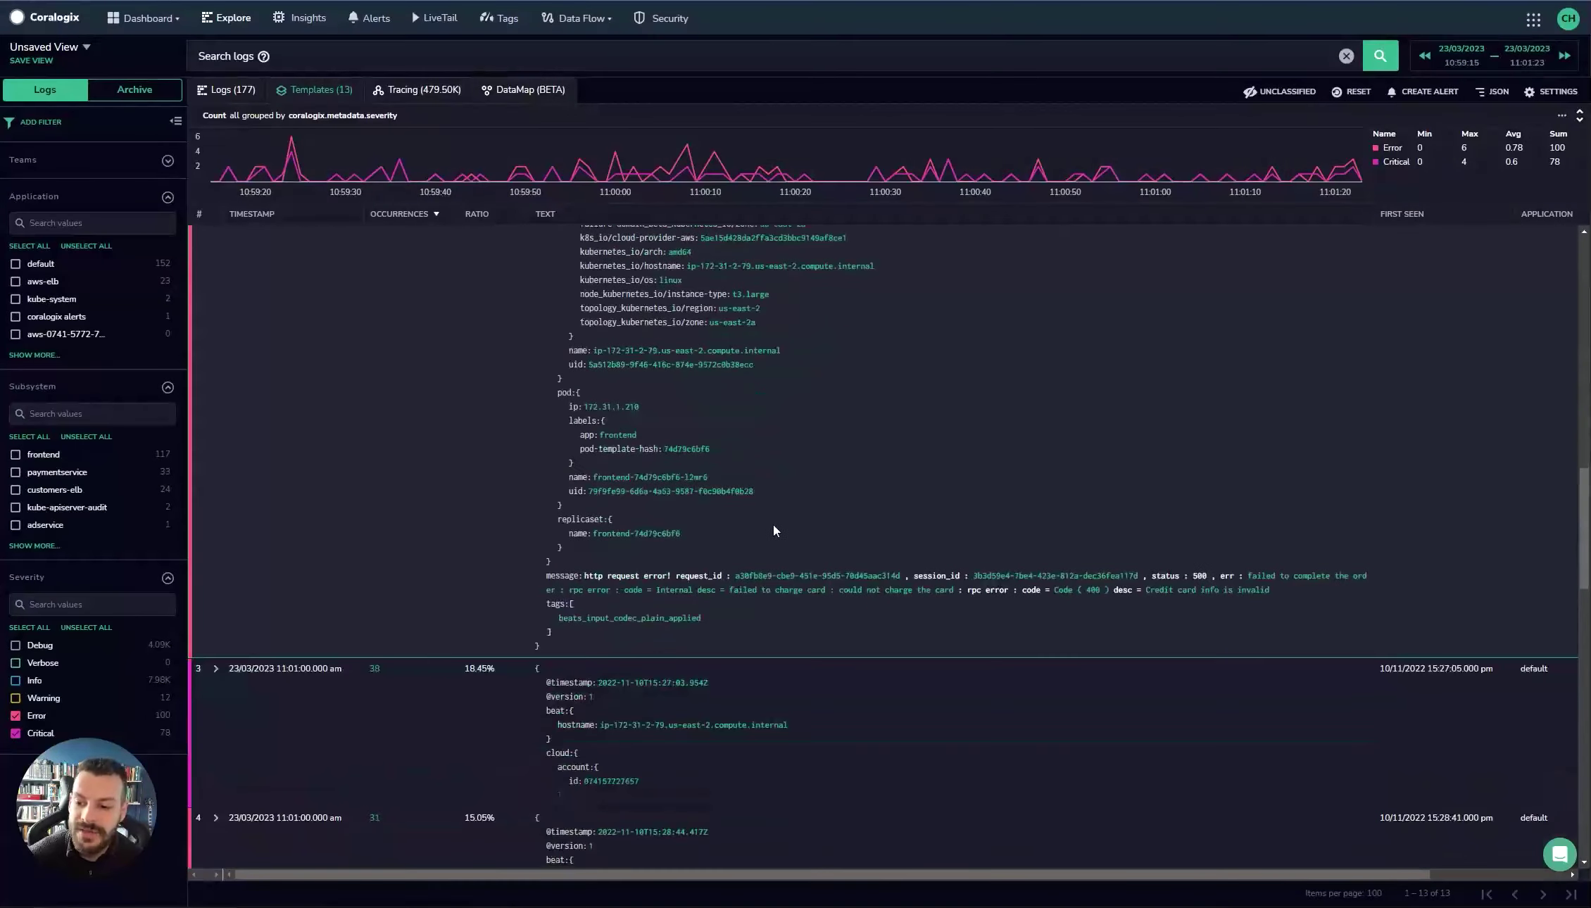
left_click(1024, 576)
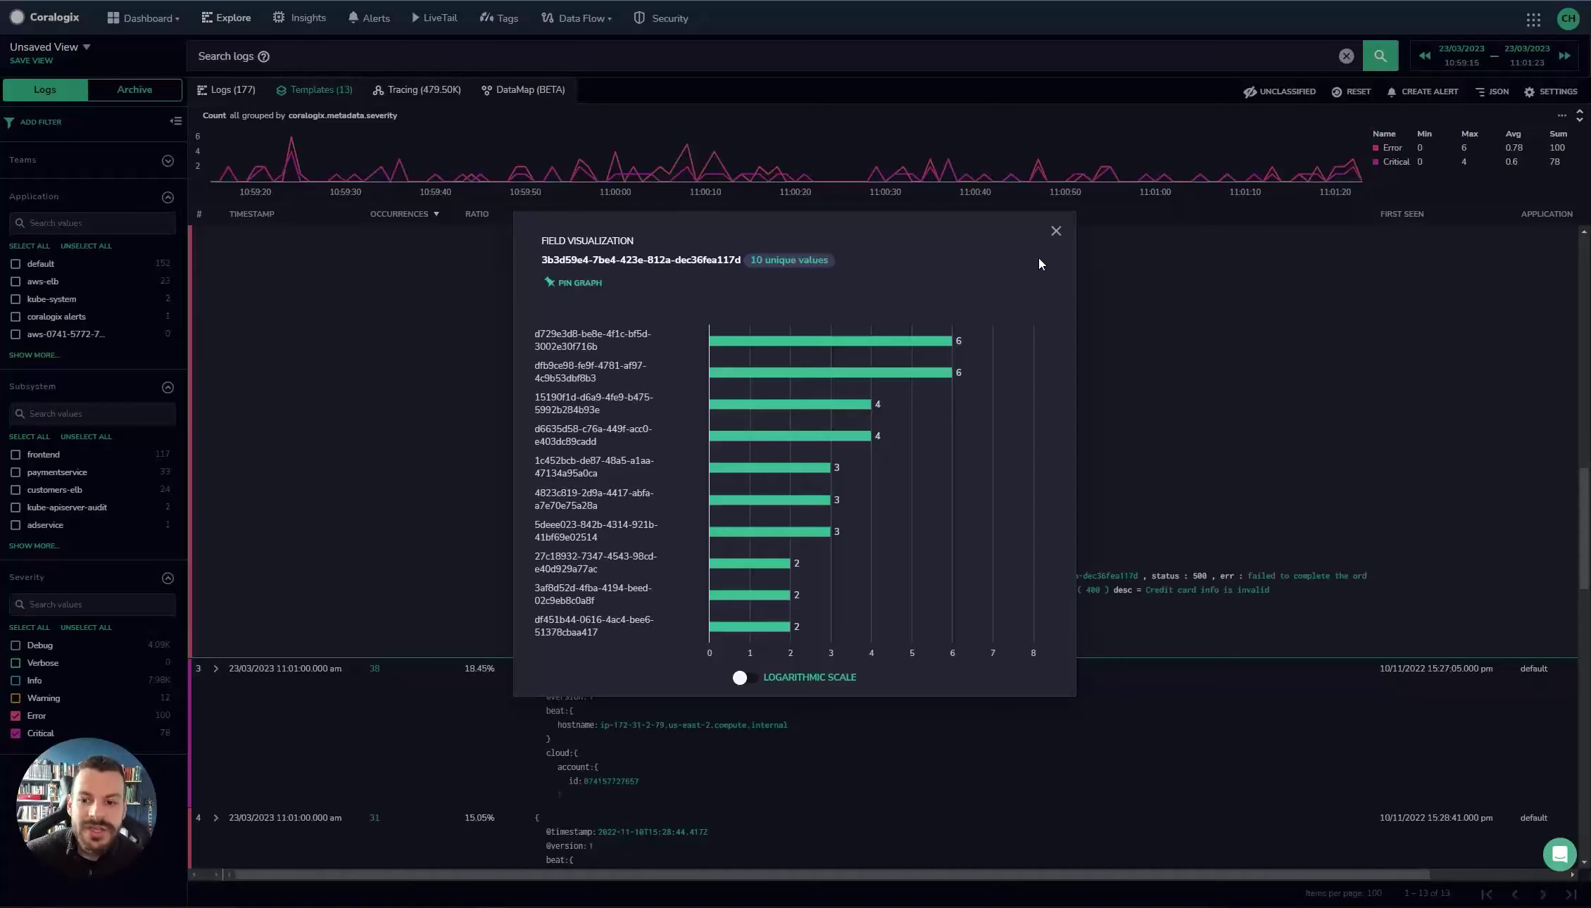
left_click(1055, 232)
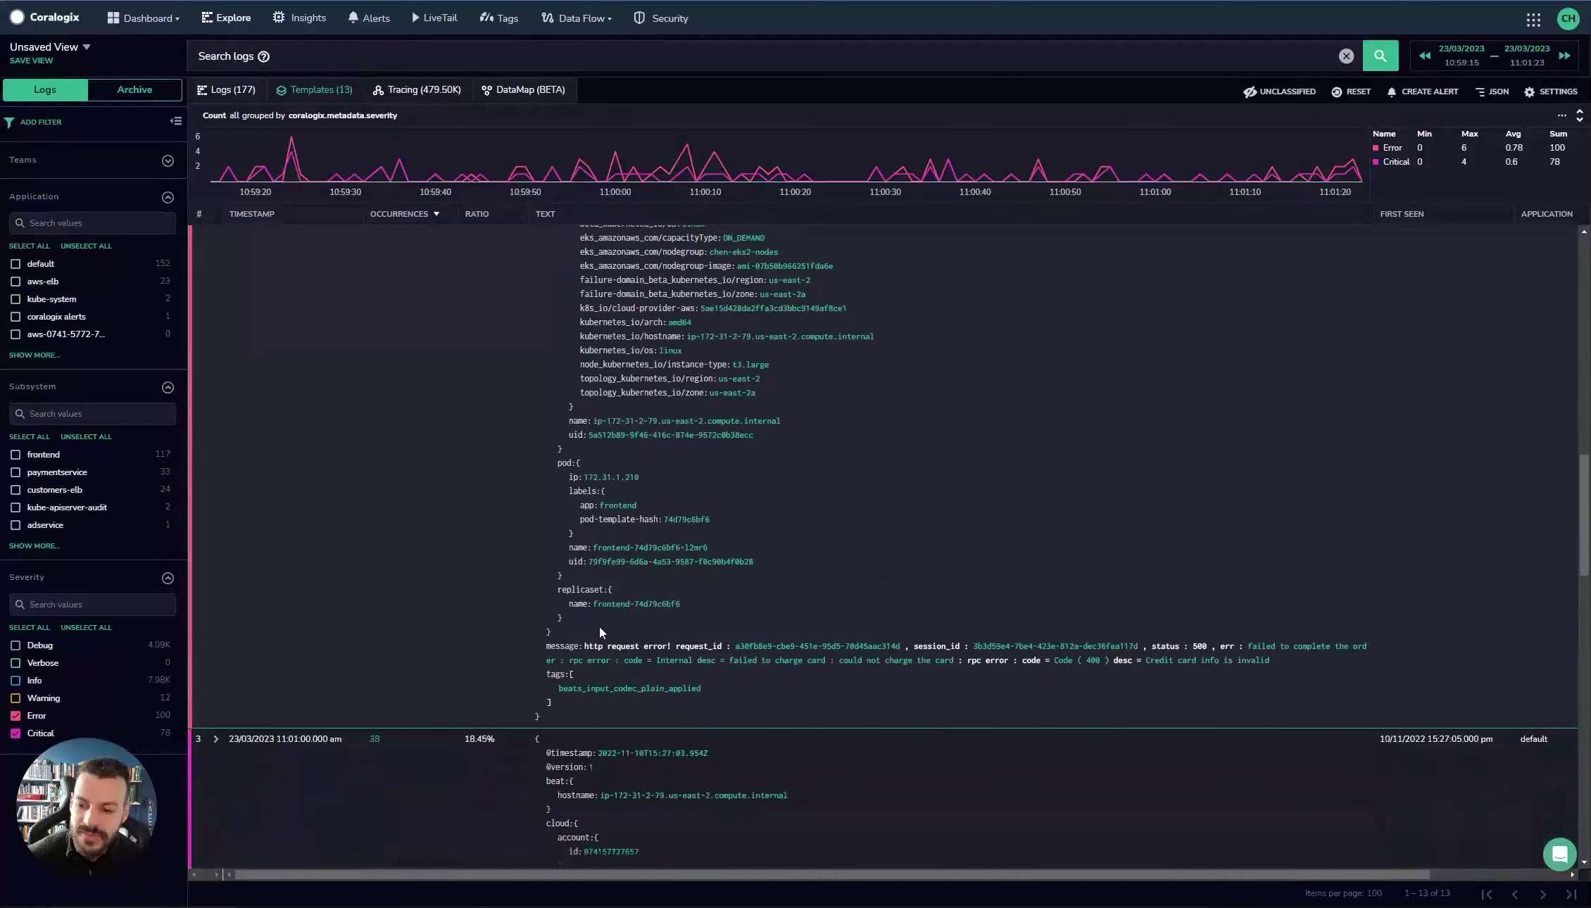
Step: Review the second template's Kubernetes and message fields along with its first seen, application and subsystem columns
scroll(567, 542, "up", 2)
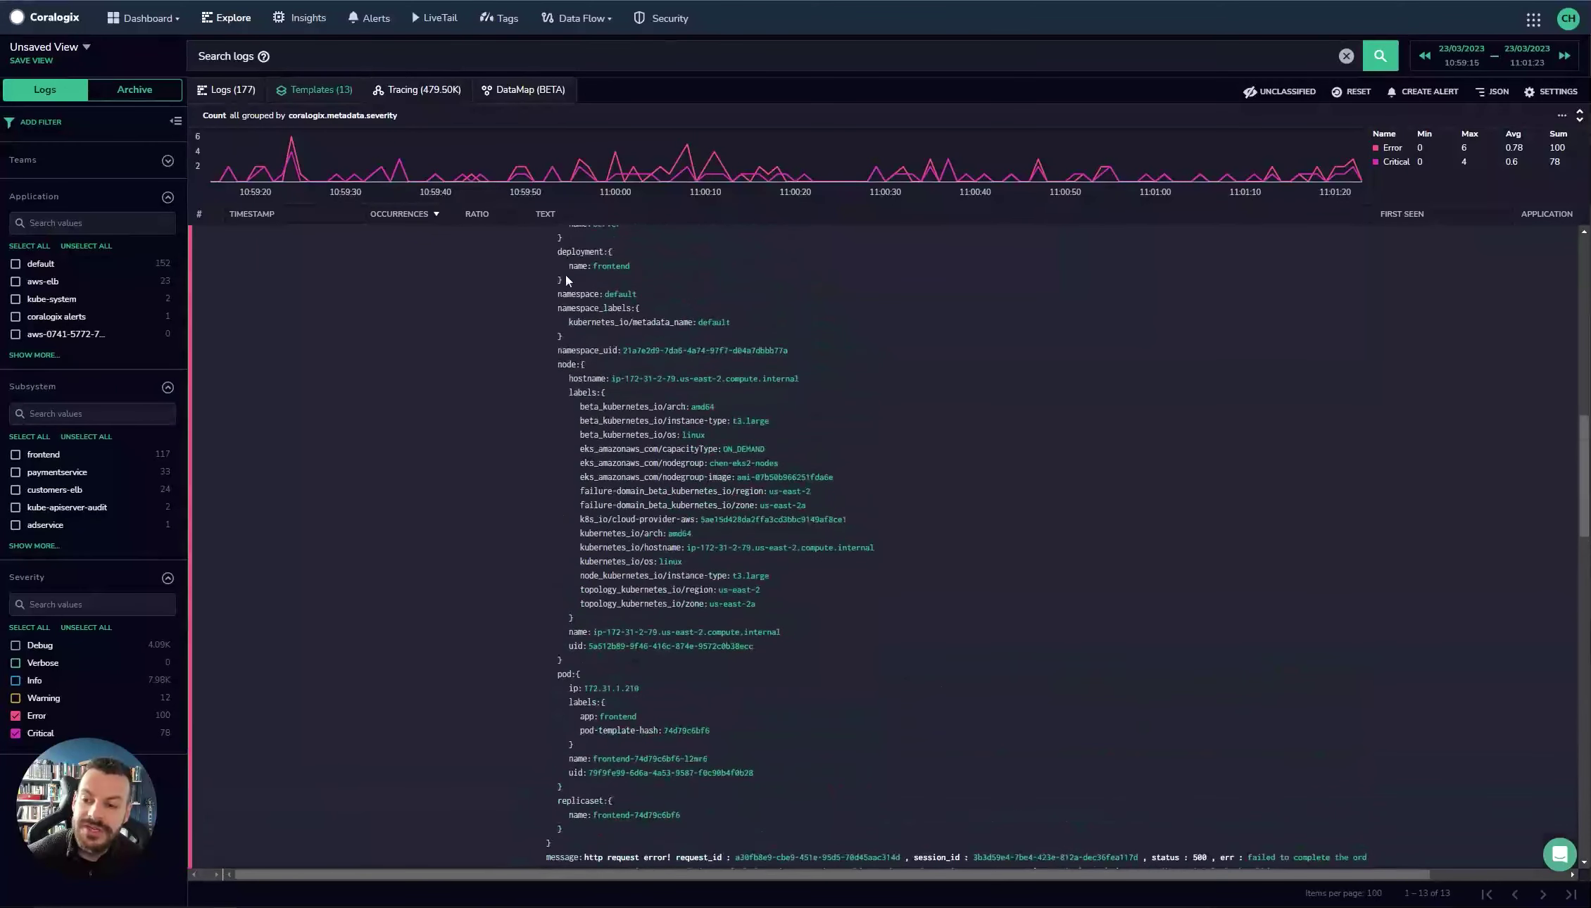
scroll(857, 401, "down", 4)
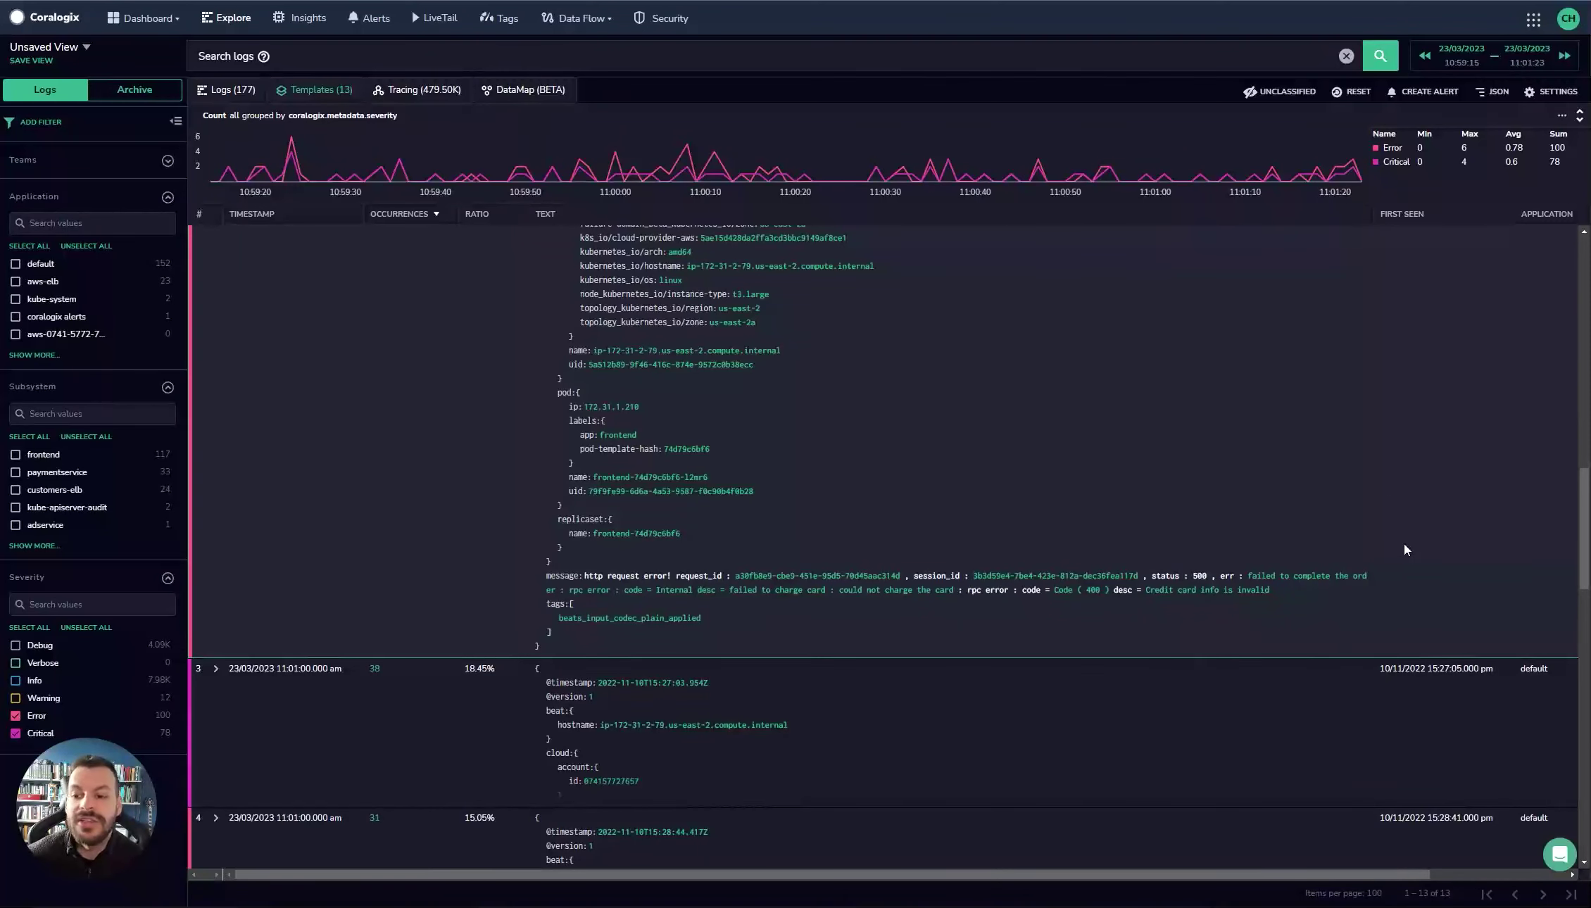
scroll(1315, 544, "up", 3)
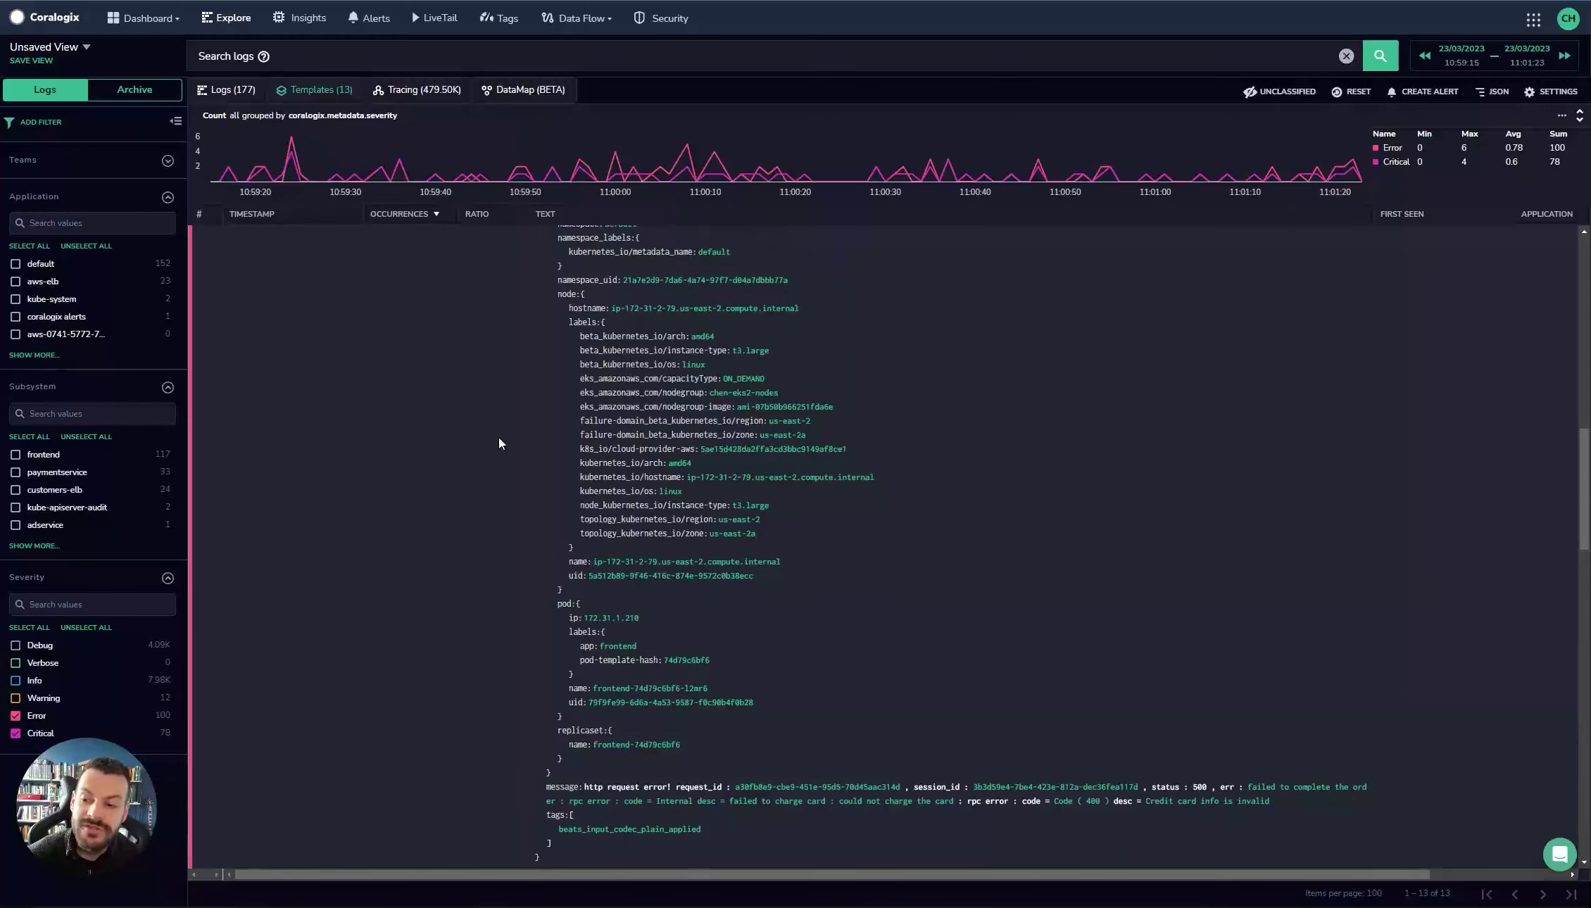
scroll(673, 566, "down", 3)
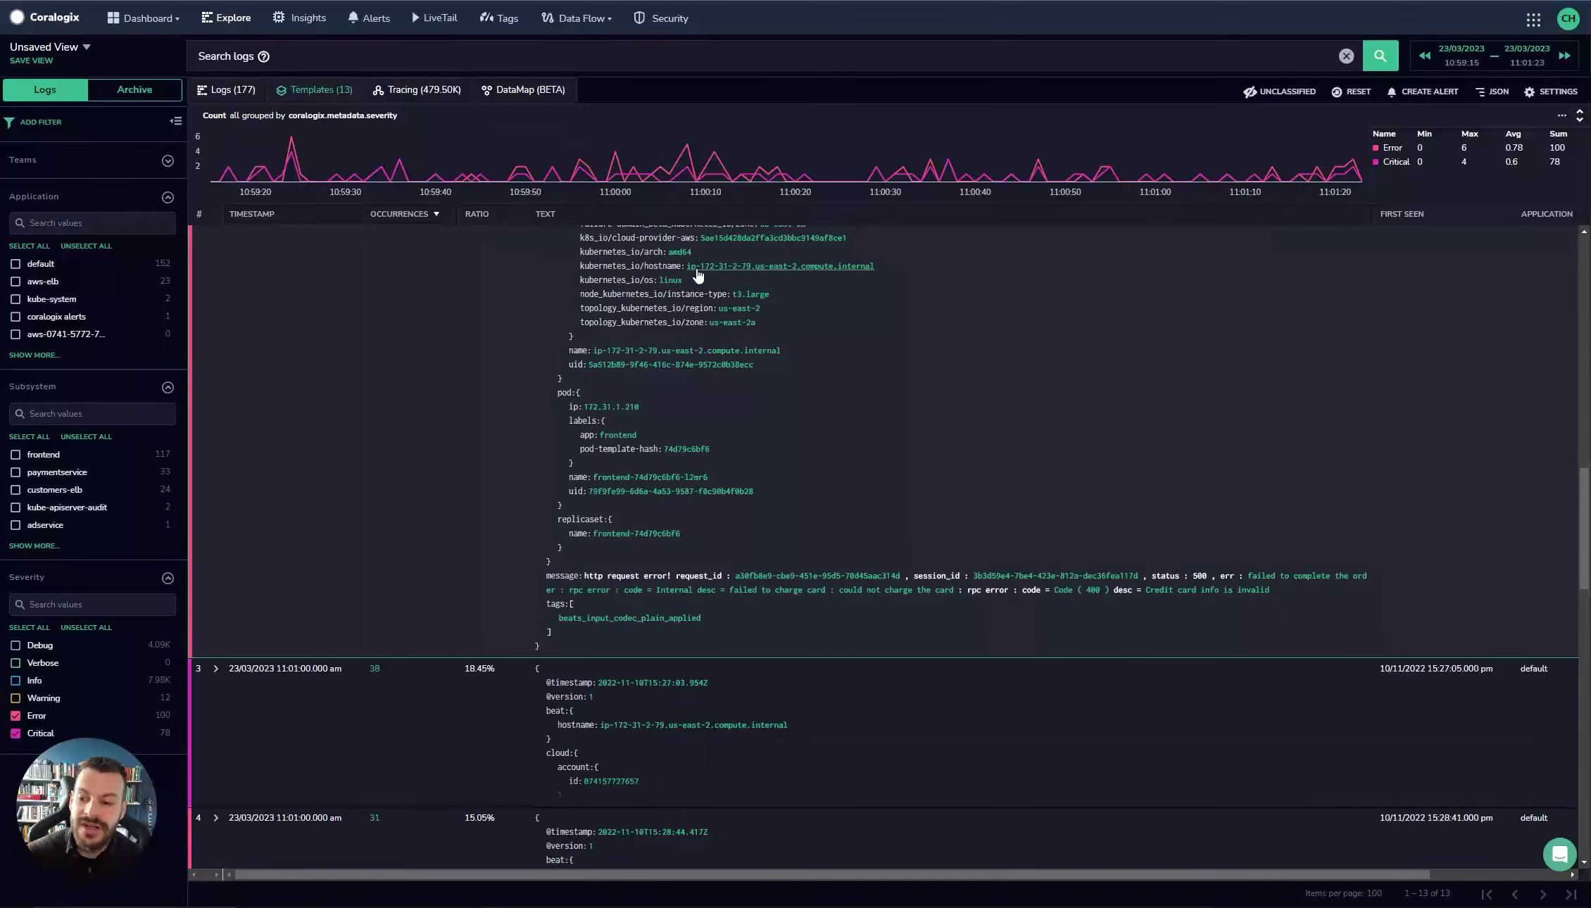
scroll(887, 585, "up", 10)
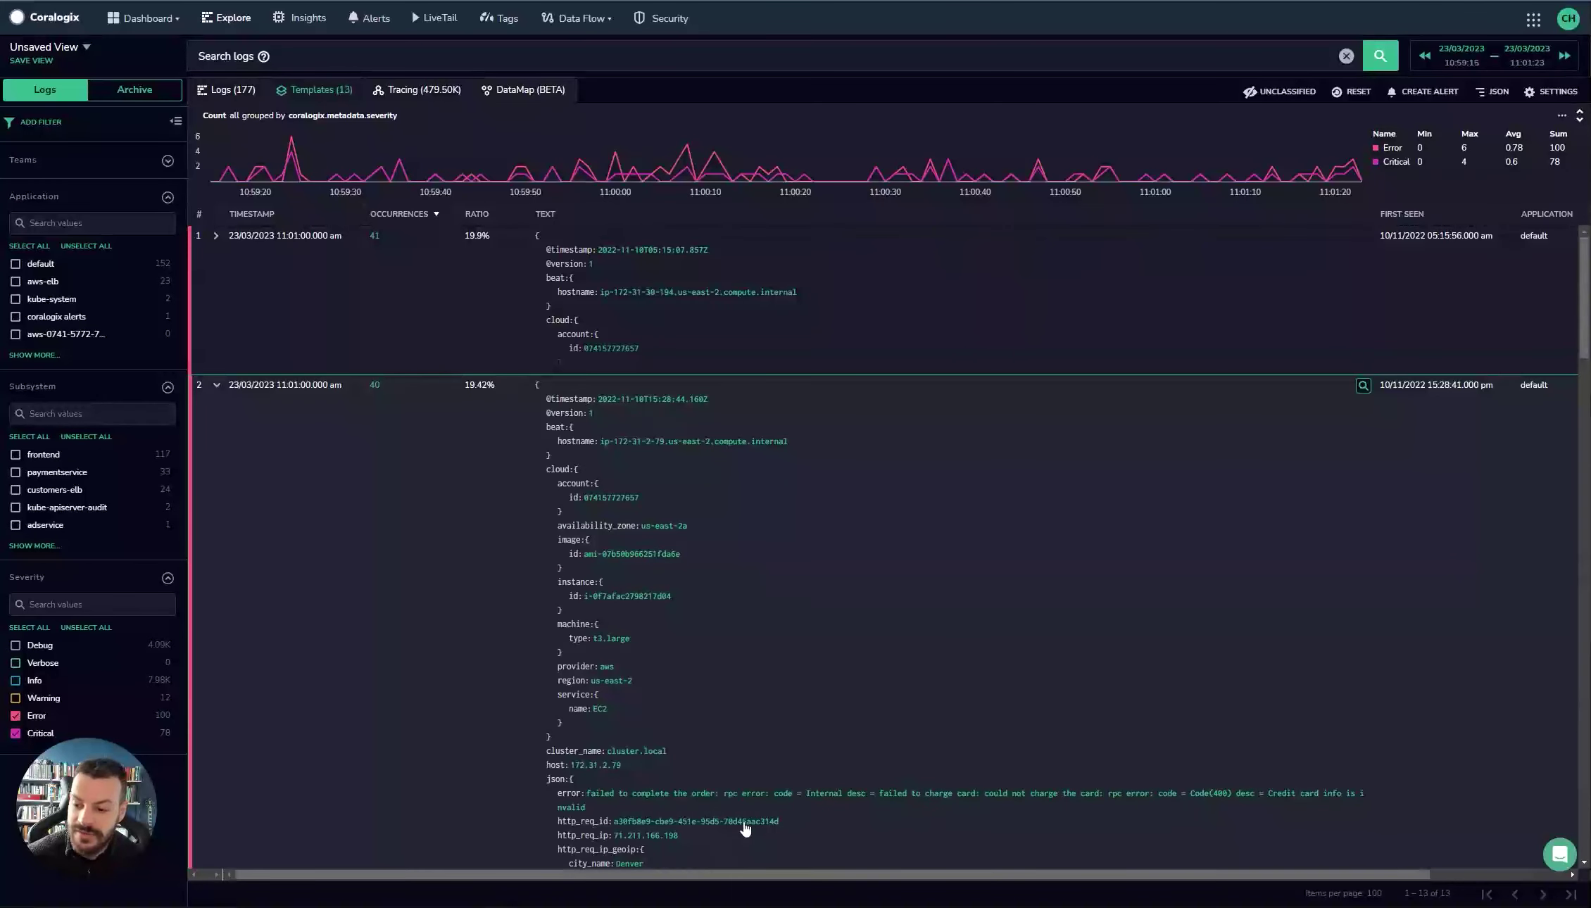
left_click_drag(713, 876, 888, 872)
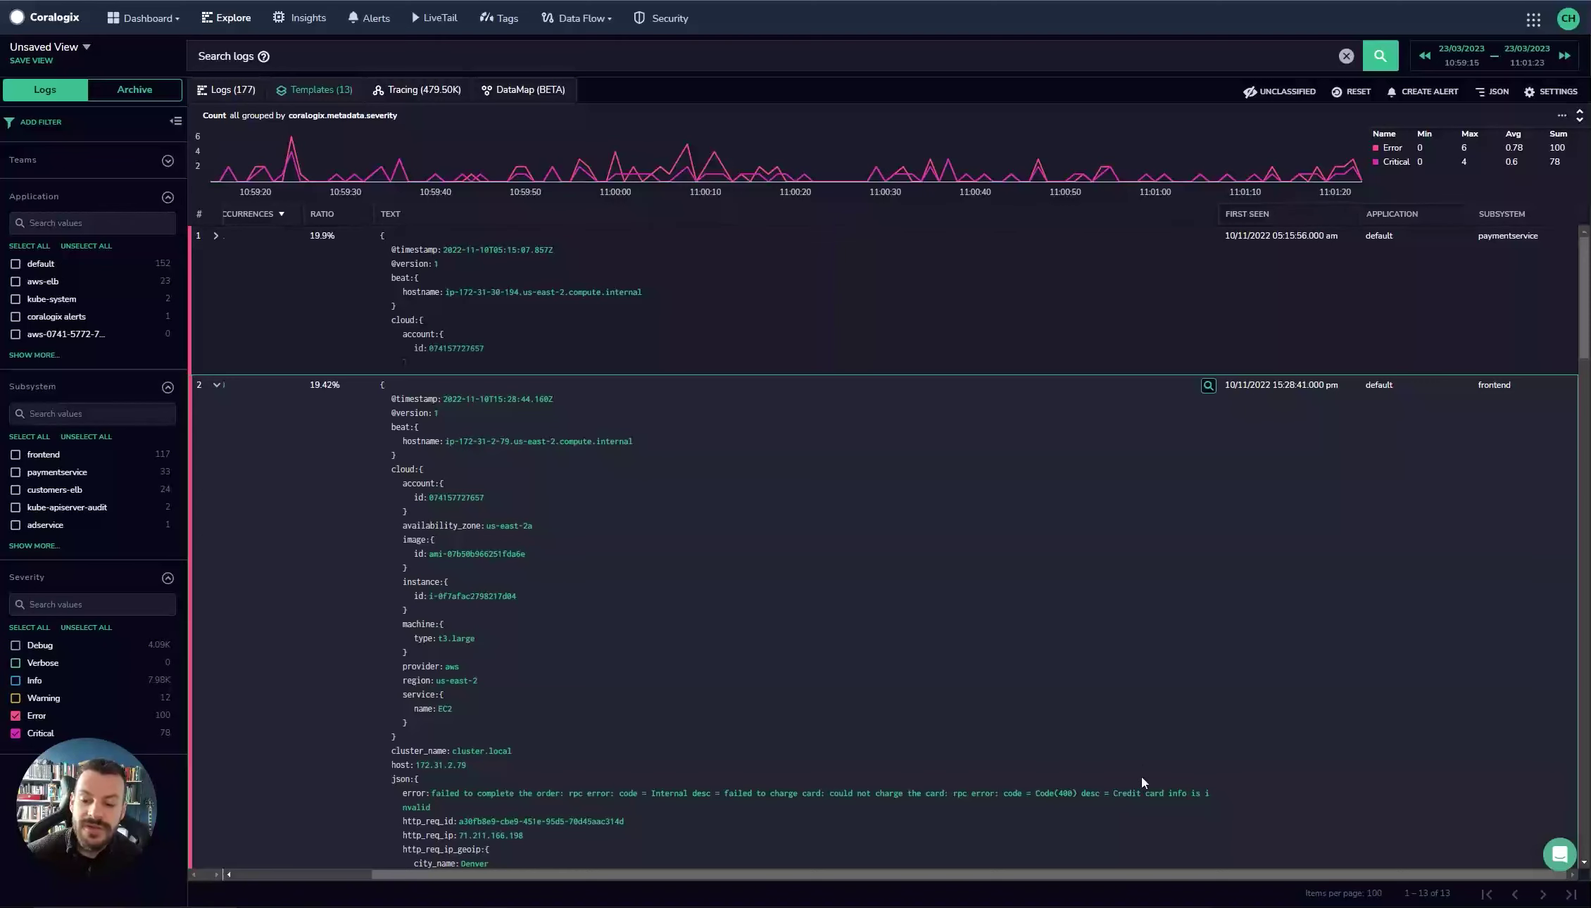
left_click_drag(1126, 873, 1291, 870)
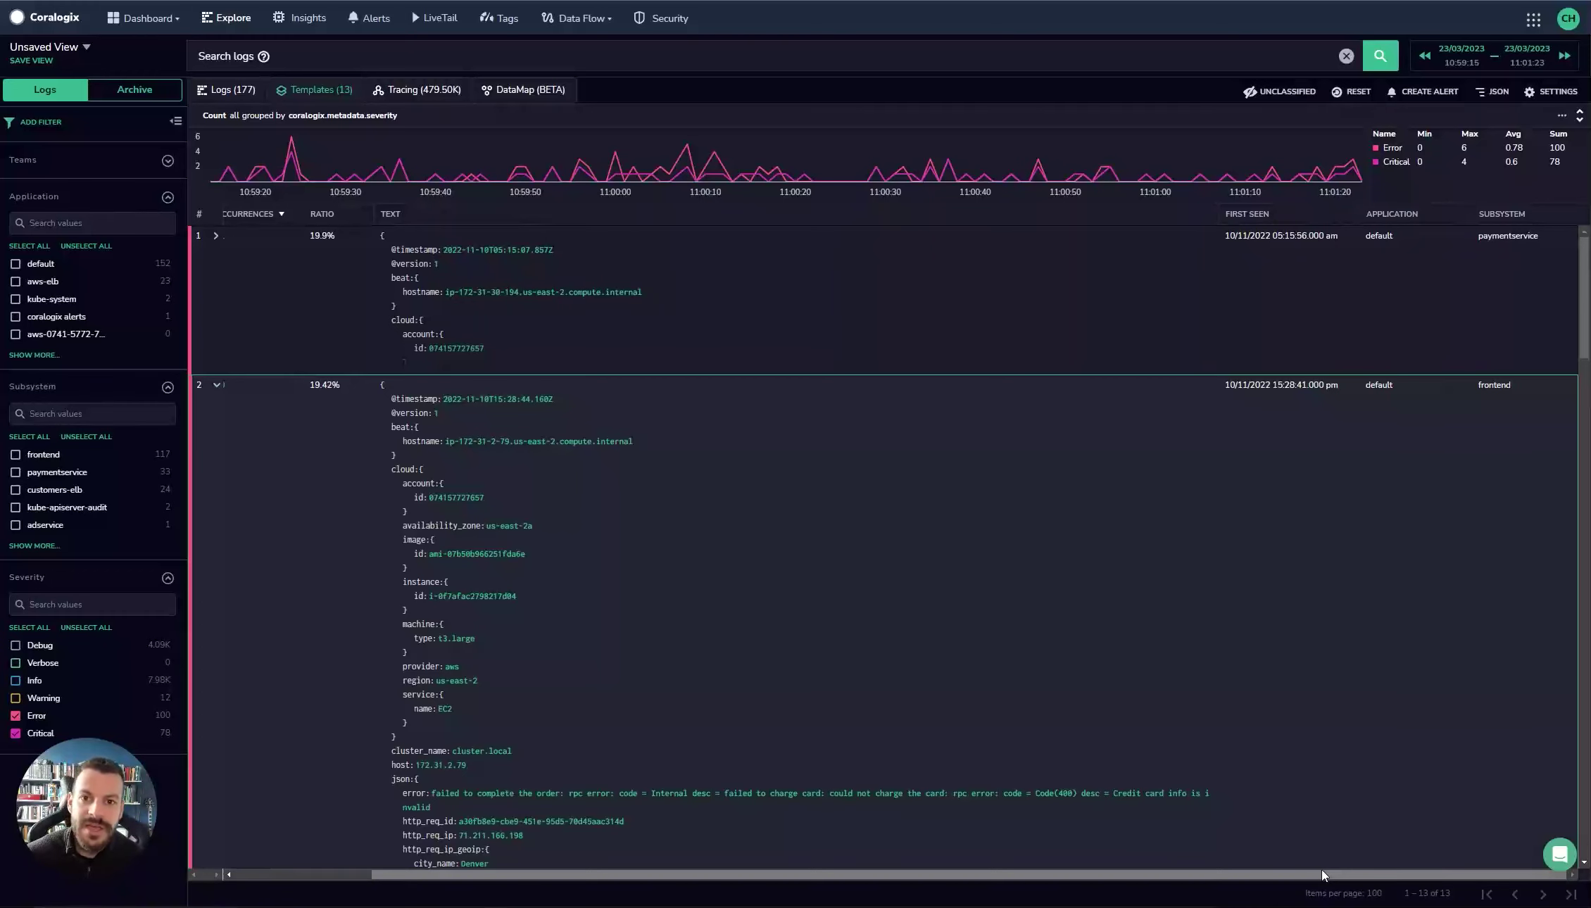
left_click_drag(1317, 872, 1083, 870)
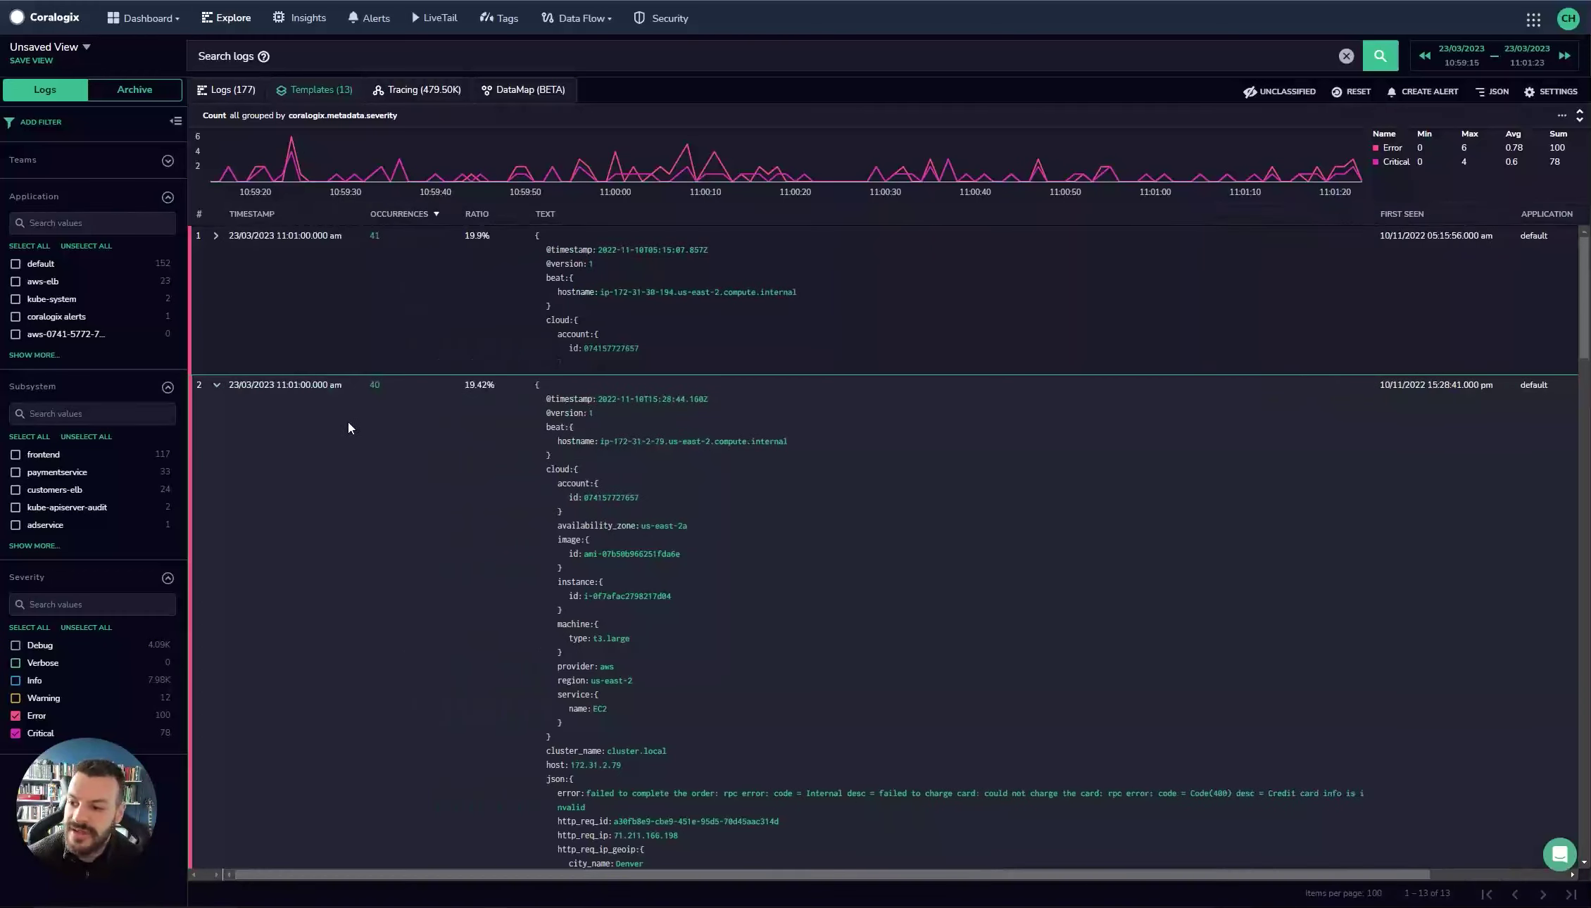
Step: Compare the second template's current occurrences with its normal amount in the occurrences graph
left_click(374, 384)
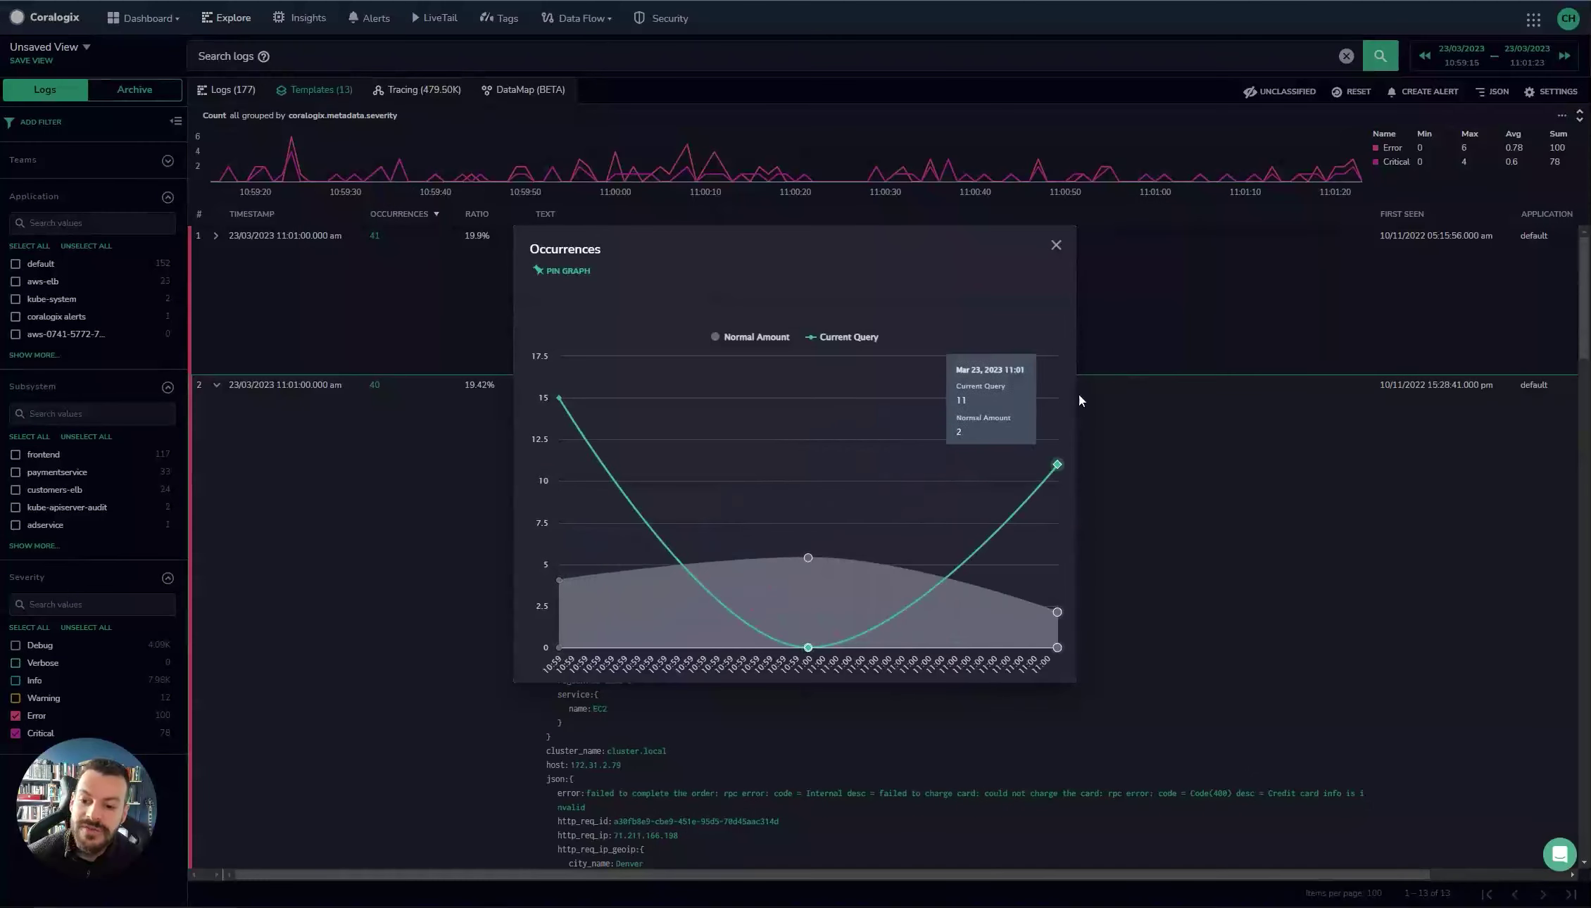
mouse_move(1057, 468)
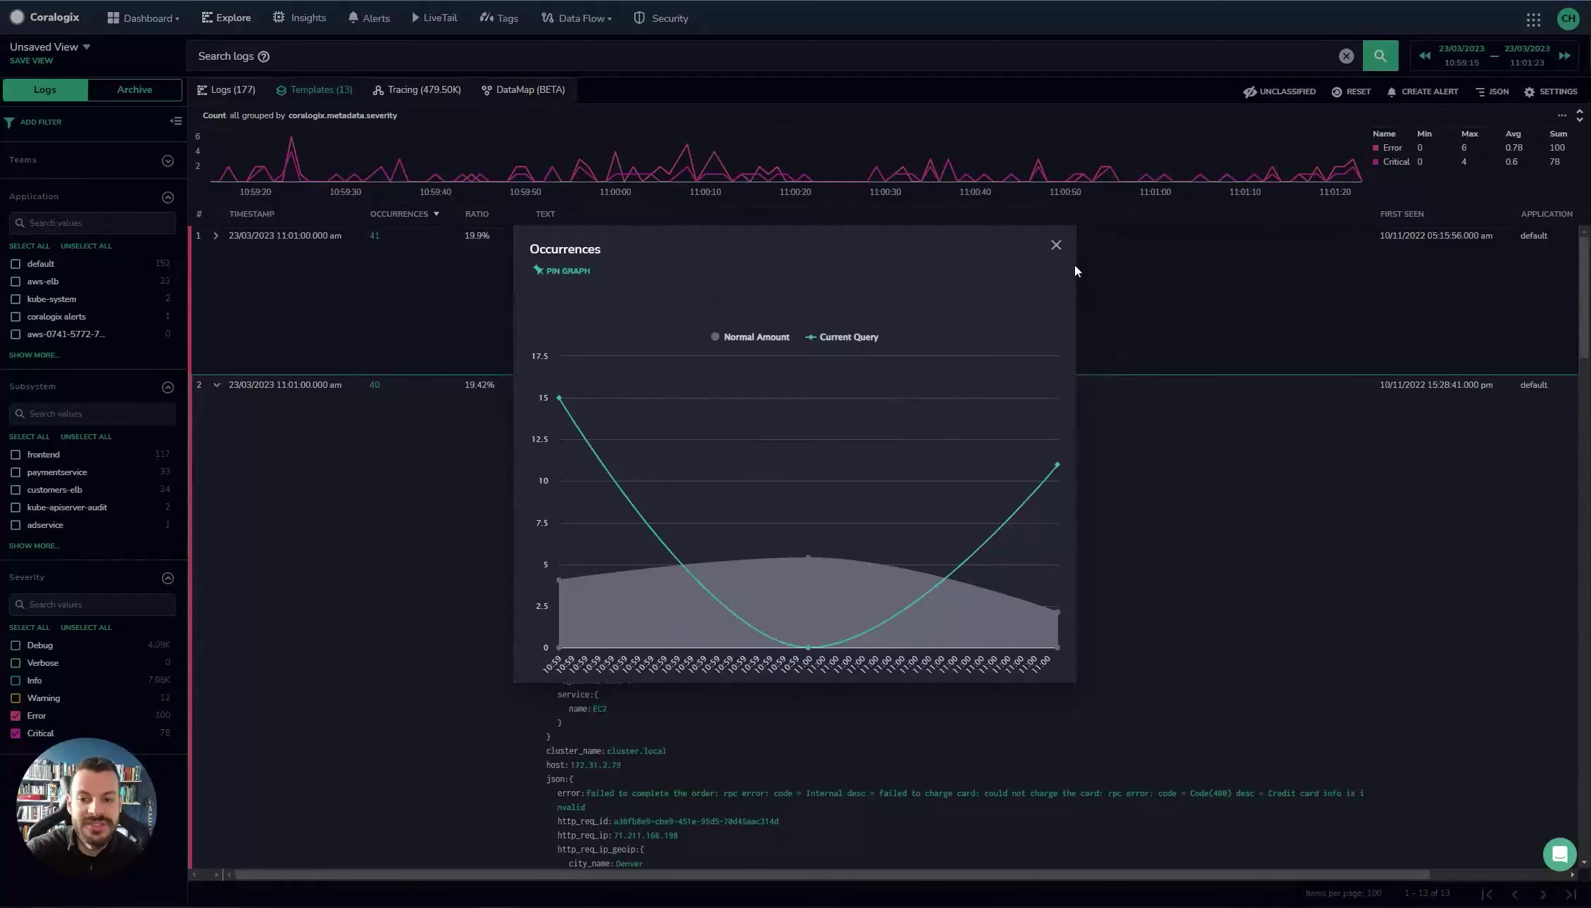
left_click(1056, 246)
Step: Query the individual logs that match the second template
scroll(1164, 492, "down", 2)
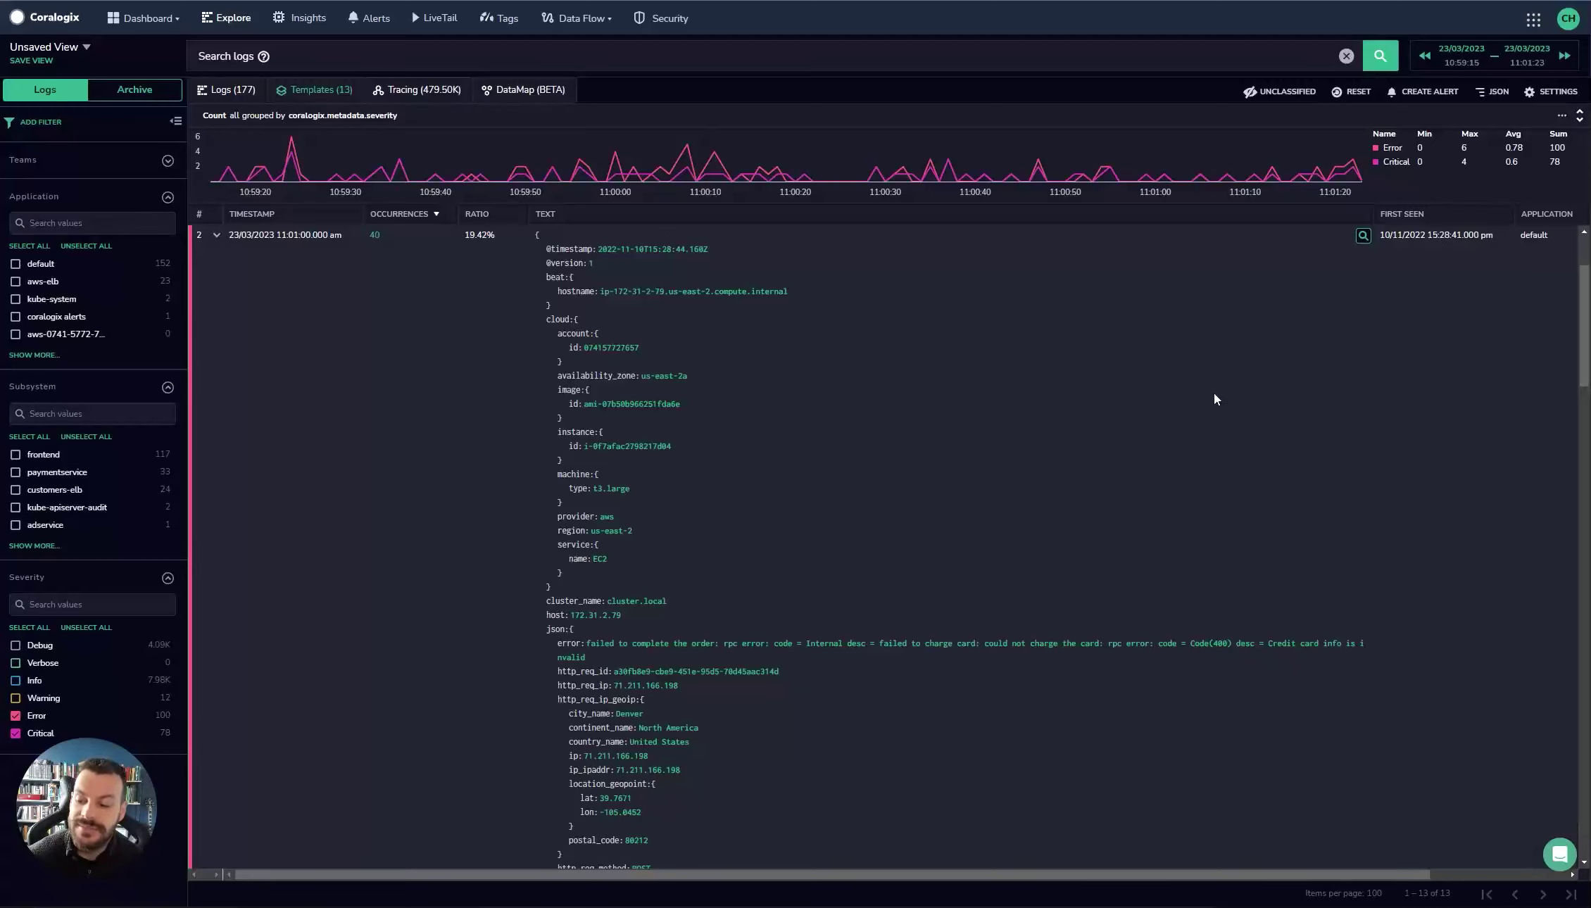
left_click(1362, 236)
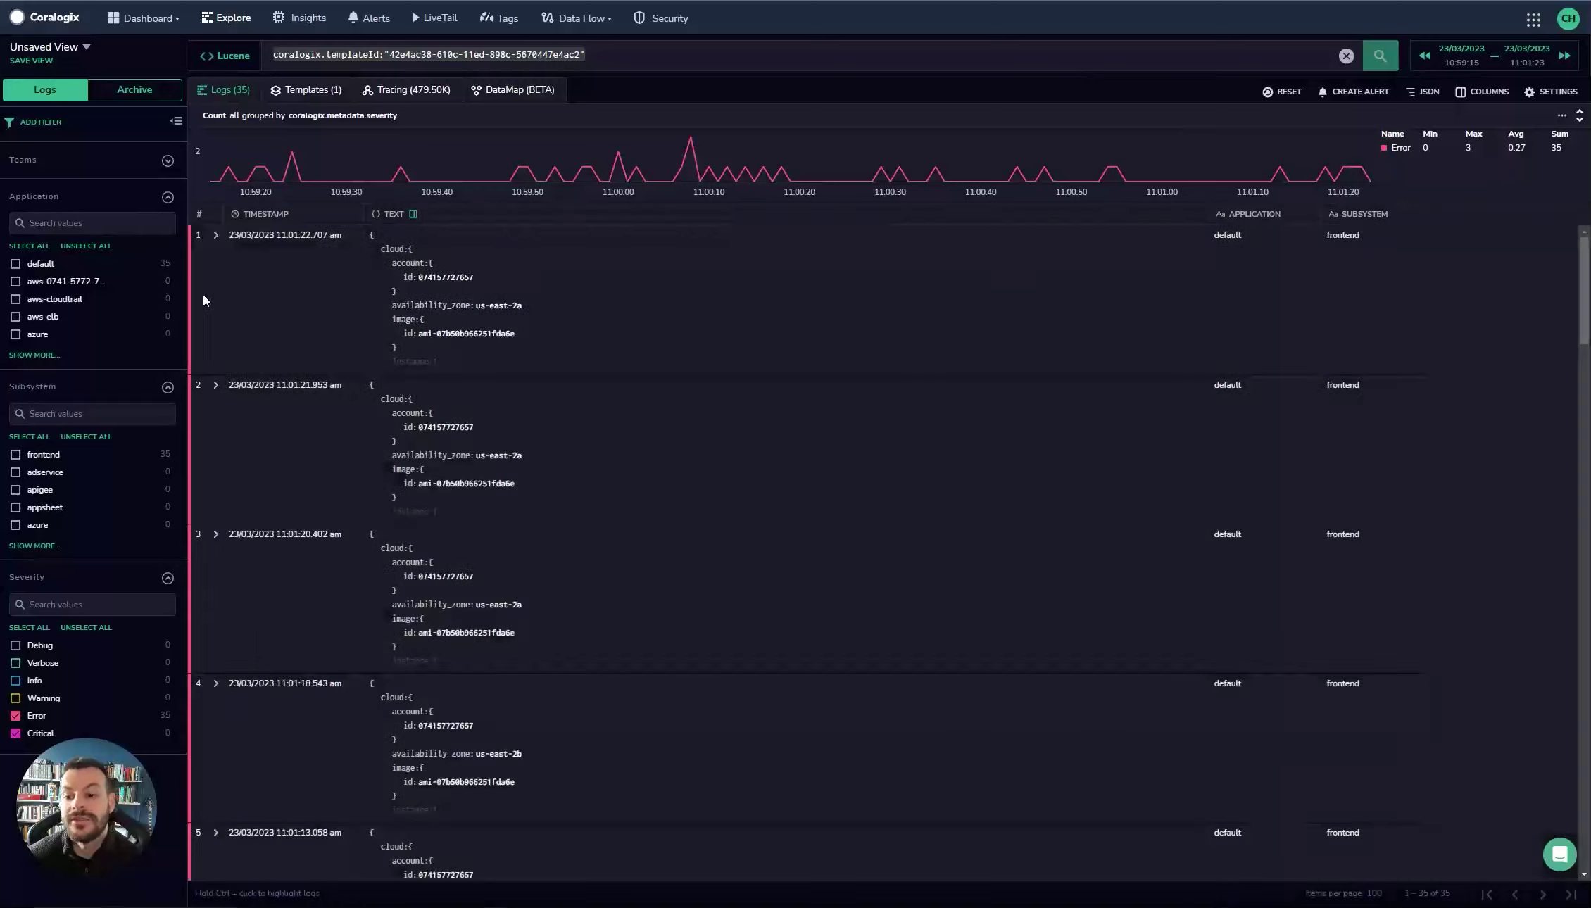